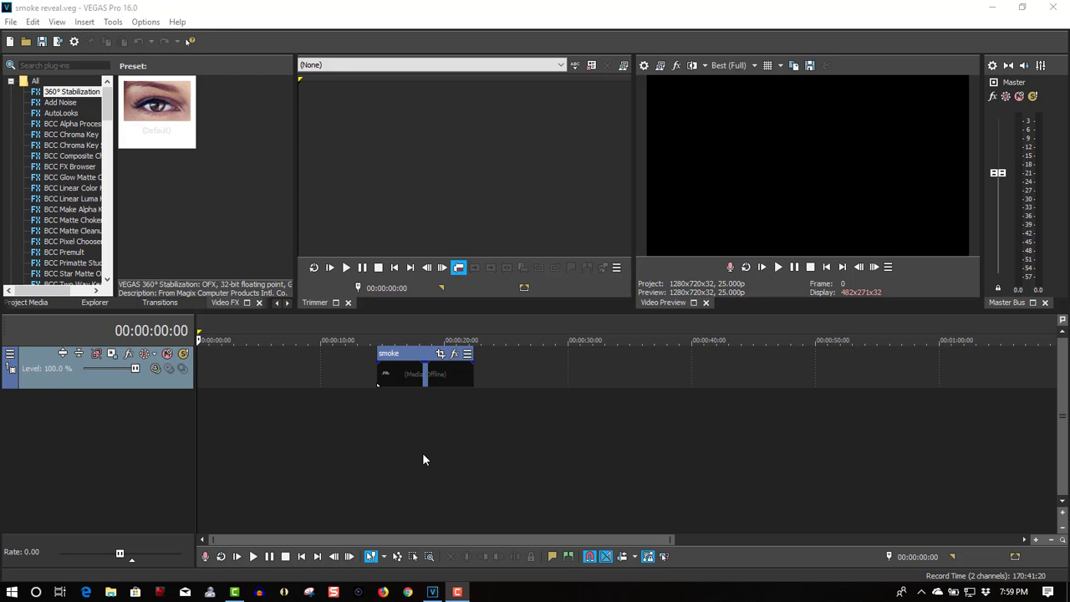
# Preview the smoke clip from its start.
pyautogui.click(381, 323)
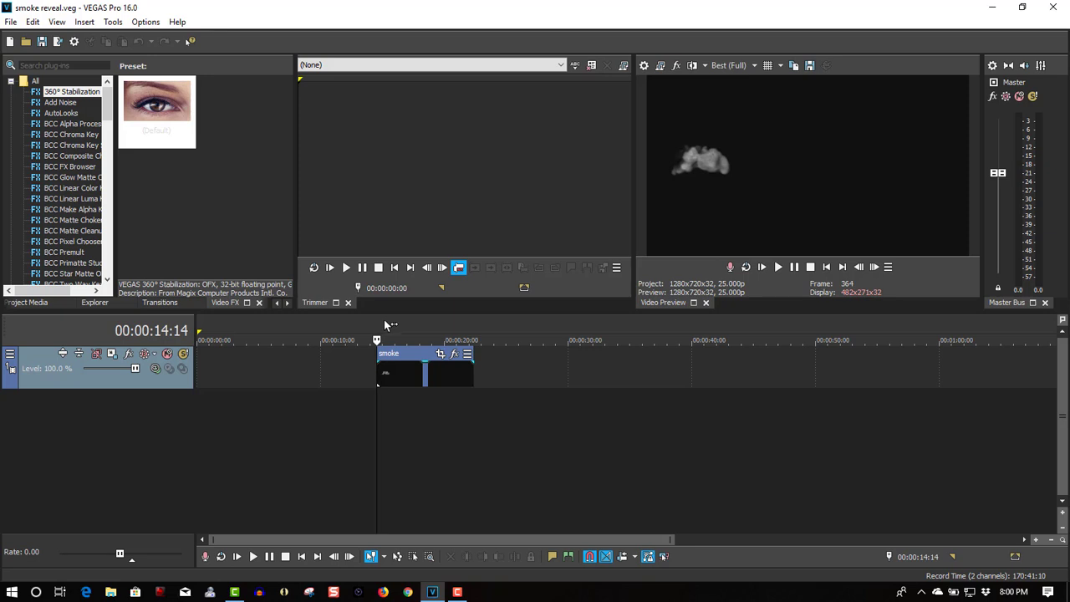
pyautogui.click(779, 268)
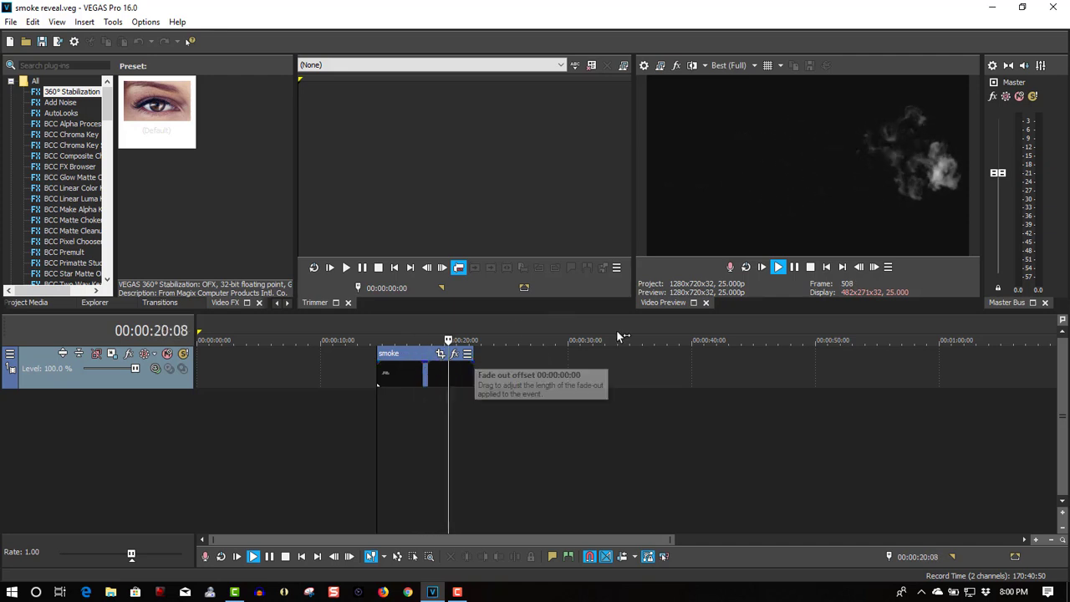
pyautogui.click(794, 266)
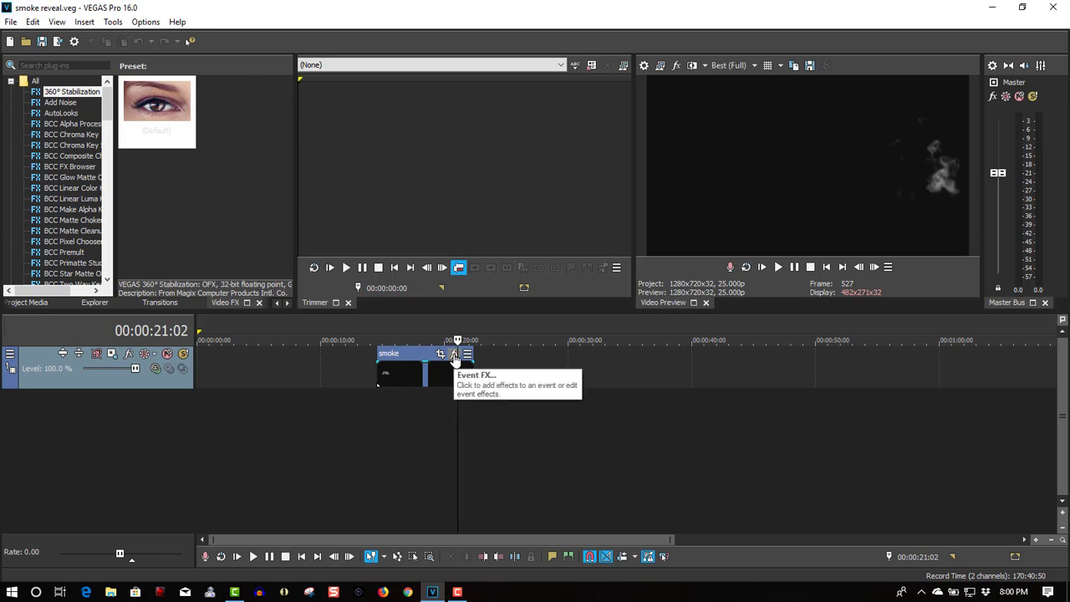
# Add VEGAS Chroma Keyer to the smoke event with key colour near-black (0, 0, 0.06).
pyautogui.click(453, 354)
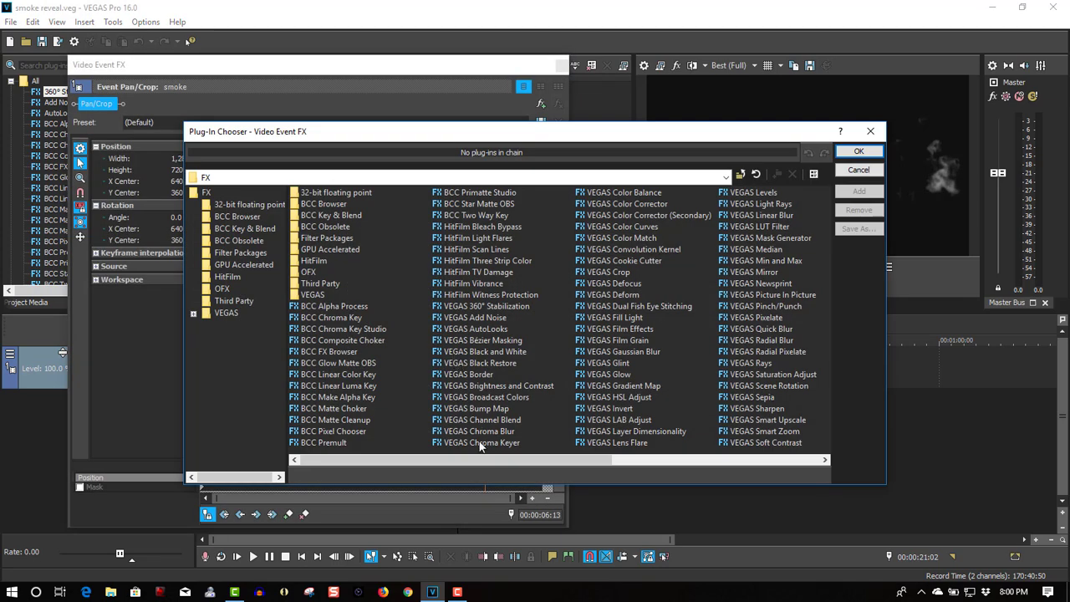
pyautogui.click(480, 443)
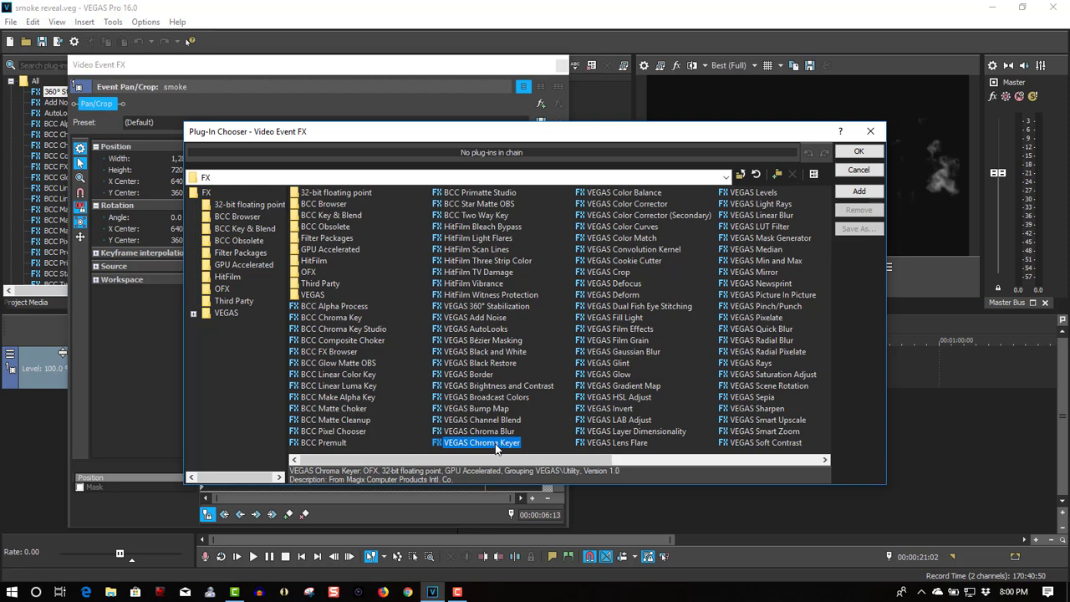
pyautogui.click(858, 152)
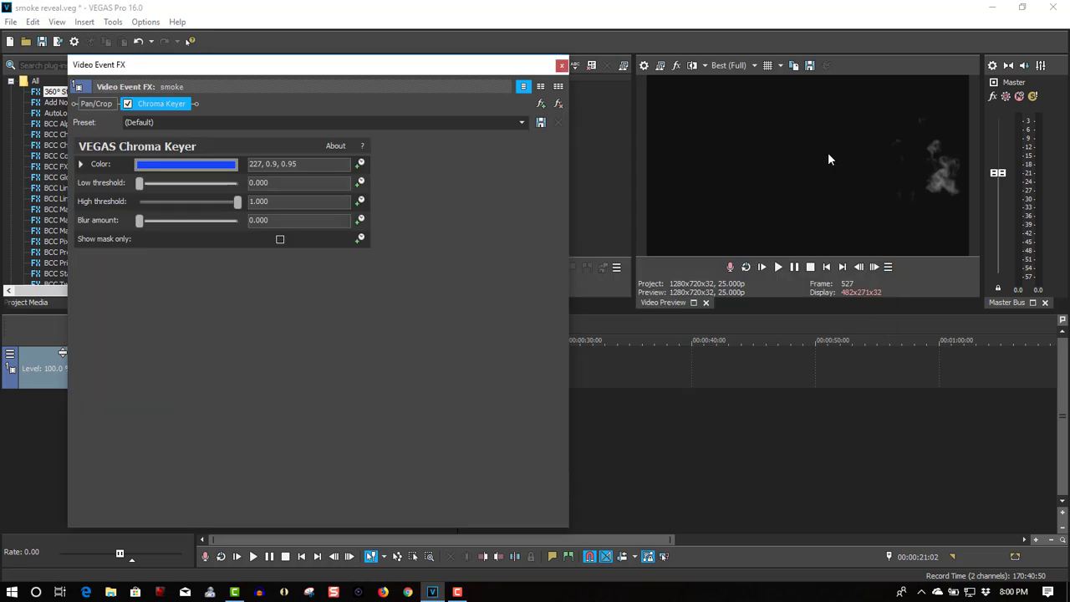
pyautogui.click(185, 167)
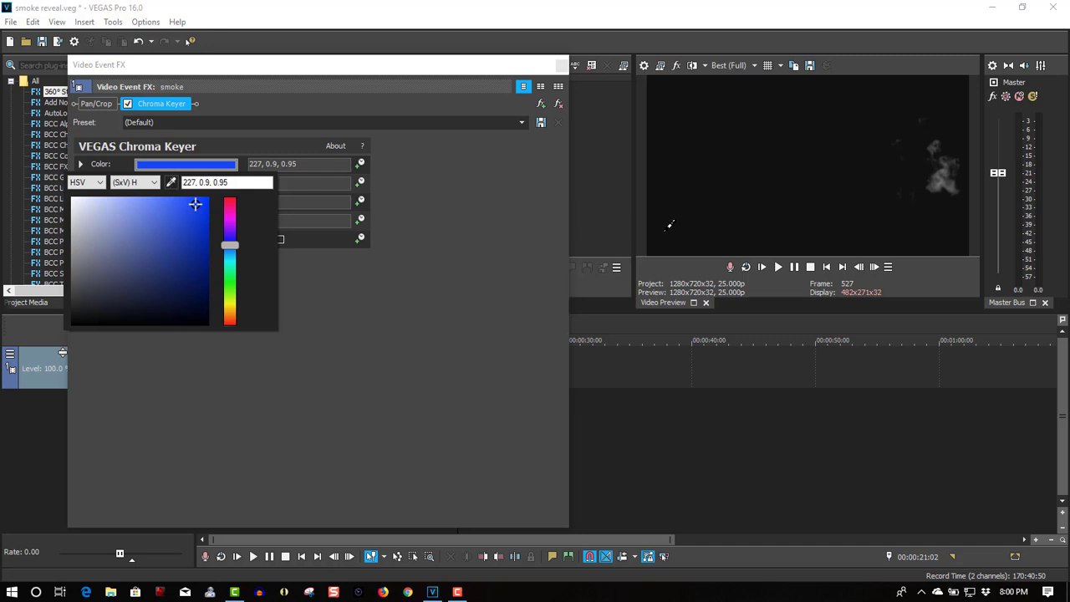
pyautogui.moveTo(194, 204); pyautogui.dragTo(71, 318)
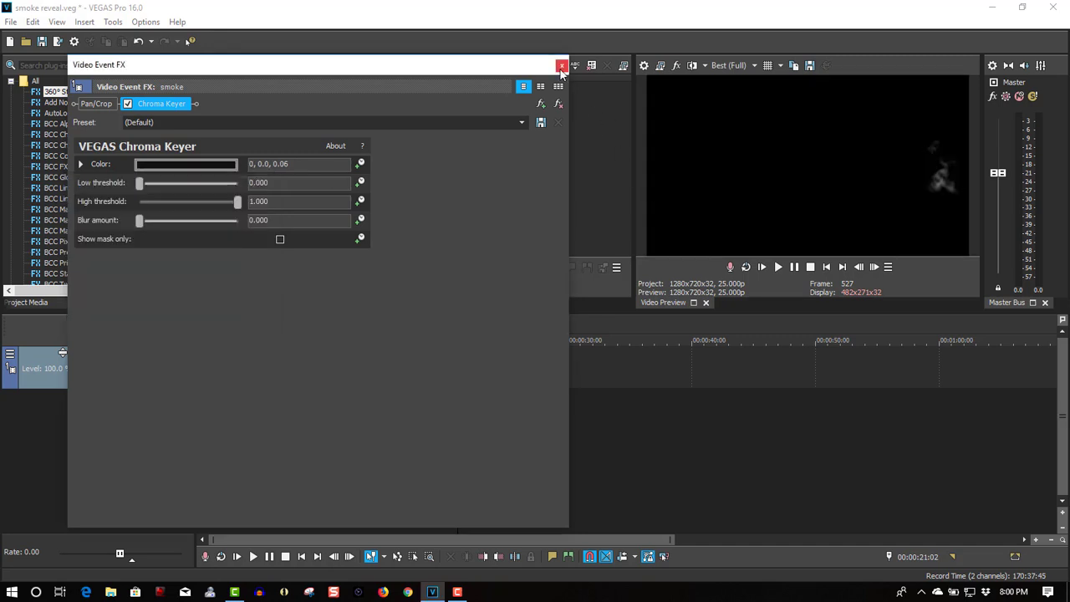
pyautogui.click(561, 67)
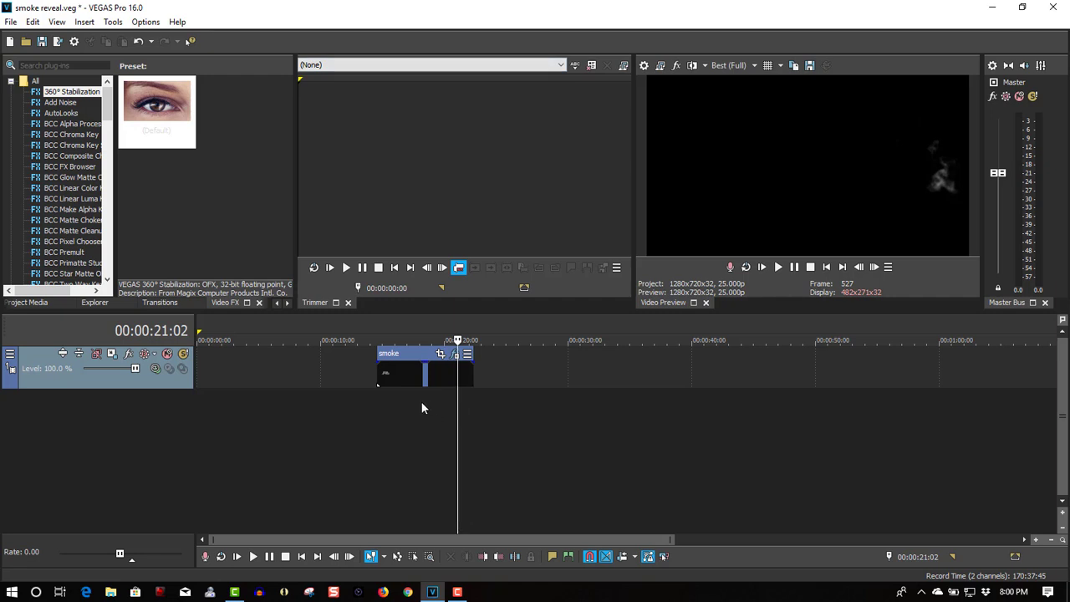
# Insert a new video track and move the smoke clip up to the top track.
pyautogui.click(378, 394)
pyautogui.rightClick(399, 408)
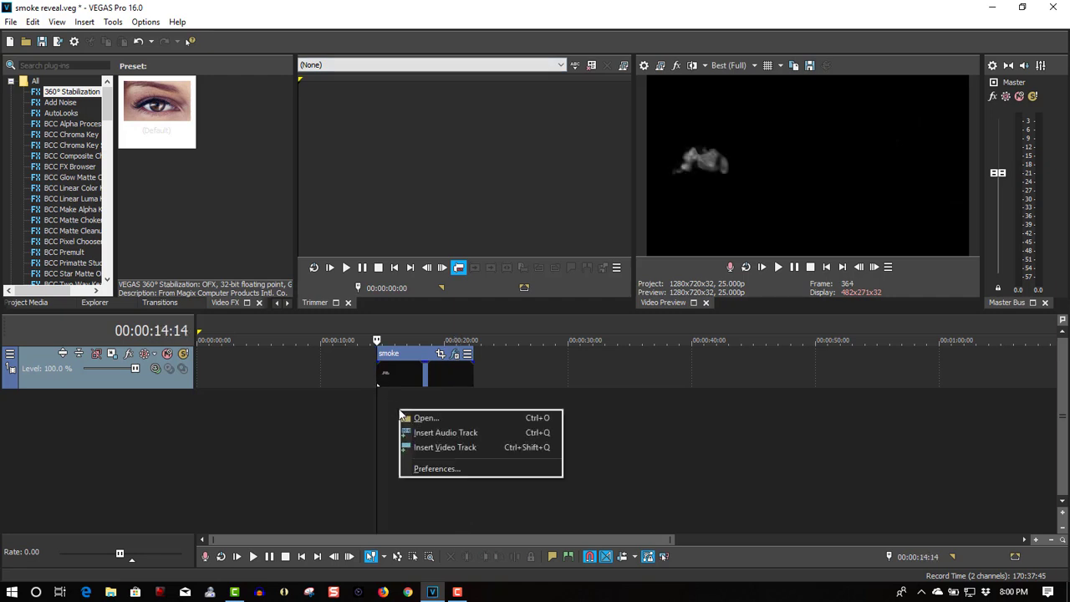
pyautogui.click(424, 452)
pyautogui.moveTo(422, 414); pyautogui.dragTo(408, 398)
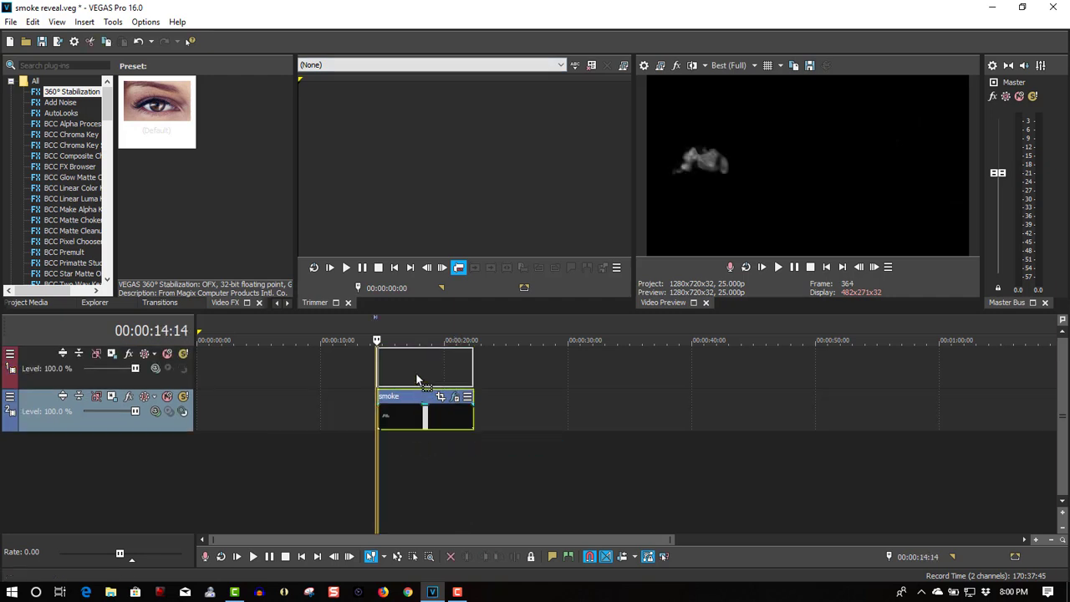
# Insert text media on the second track, replacing the sample text with 'Smoke'.
pyautogui.rightClick(406, 401)
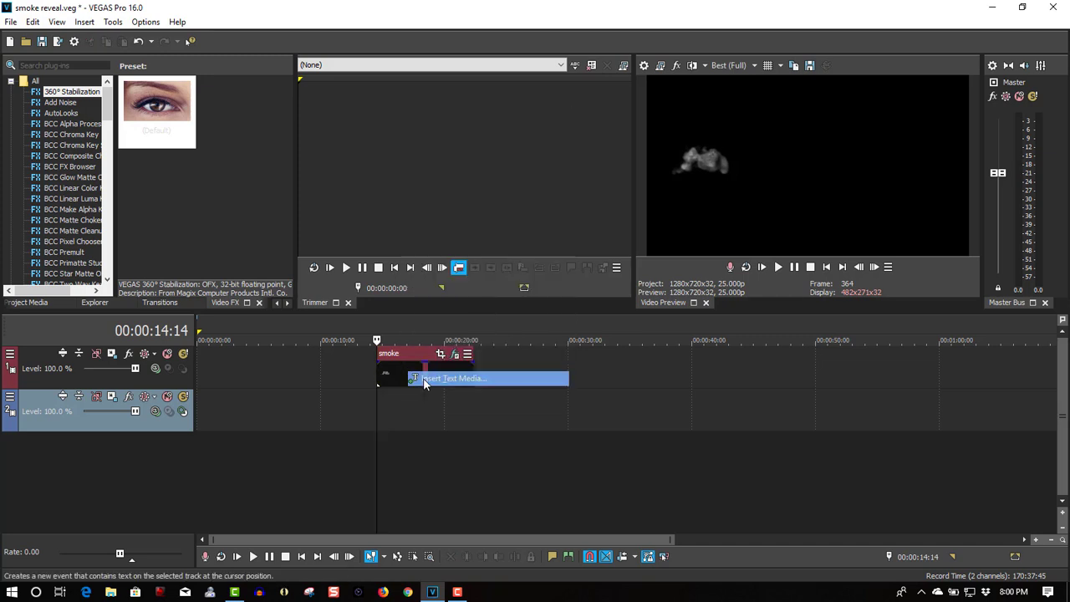
pyautogui.click(434, 377)
pyautogui.moveTo(623, 473); pyautogui.dragTo(354, 474)
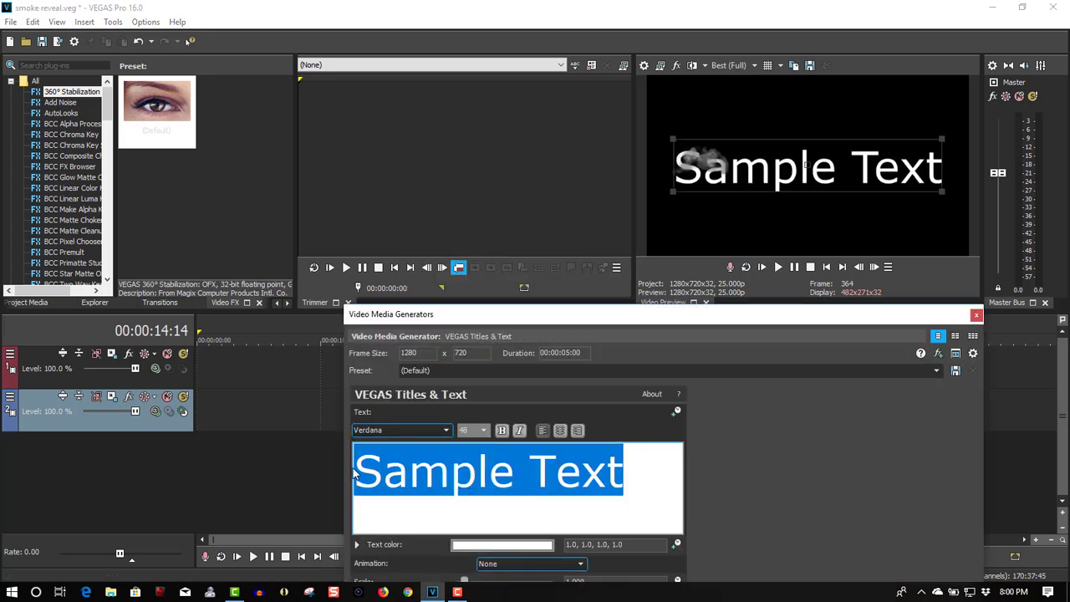
pyautogui.write('S')
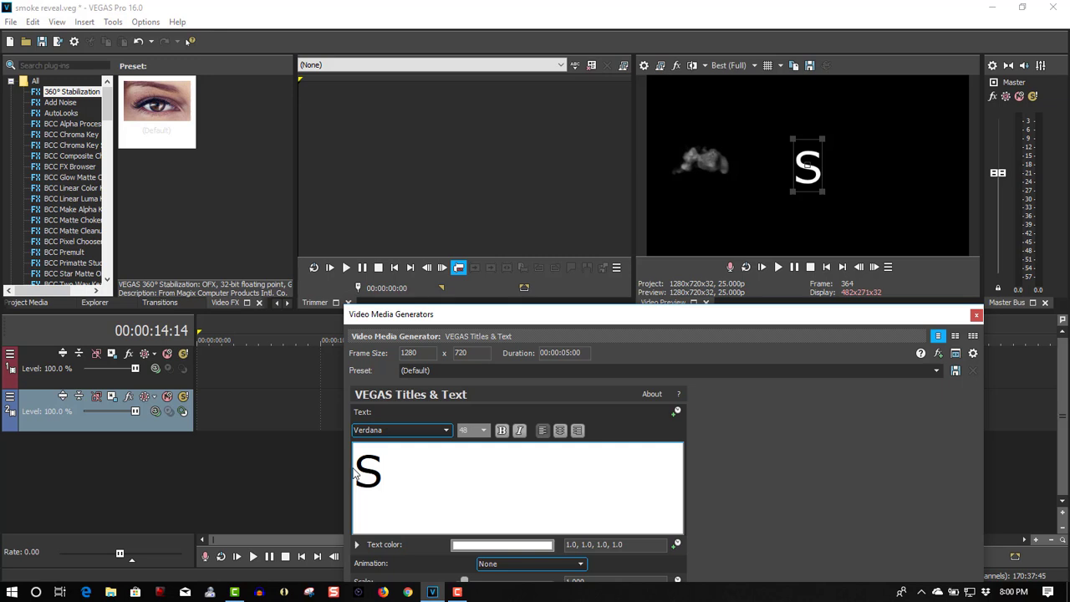
pyautogui.write('moke')
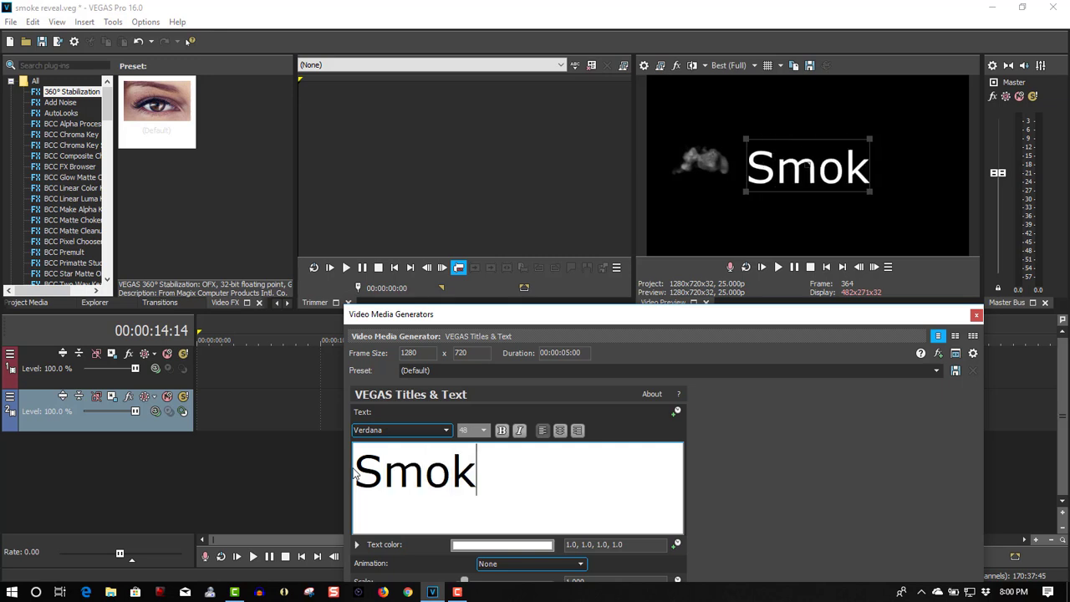
# Set the title font to Splash Regular and stretch the text event to the smoke clip's length.
pyautogui.doubleClick(528, 468)
pyautogui.click(419, 430)
pyautogui.press('Up')
pyautogui.press('Up')
pyautogui.press('Up')
pyautogui.press('Up')
pyautogui.press('Up')
pyautogui.press('Up')
pyautogui.press('Up')
pyautogui.press('Up')
pyautogui.press('Up')
pyautogui.press('Up')
pyautogui.press('Up')
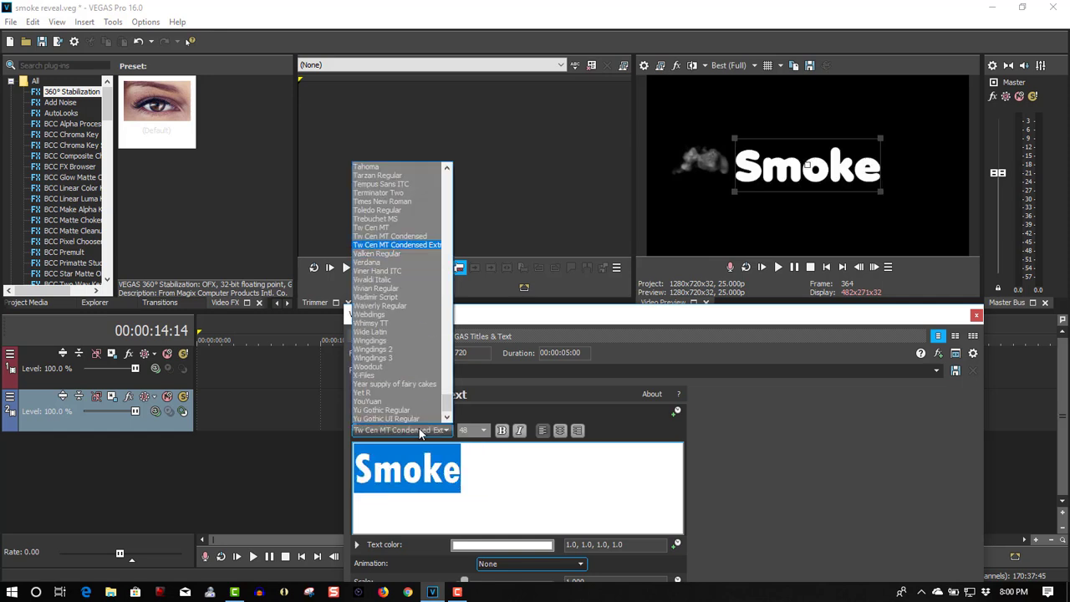
pyautogui.press('Up')
pyautogui.press('Up')
pyautogui.press('Up')
pyautogui.press('Up')
pyautogui.press('Up')
pyautogui.press('Up')
pyautogui.press('Up')
pyautogui.press('Up')
pyautogui.press('Up')
pyautogui.press('Up')
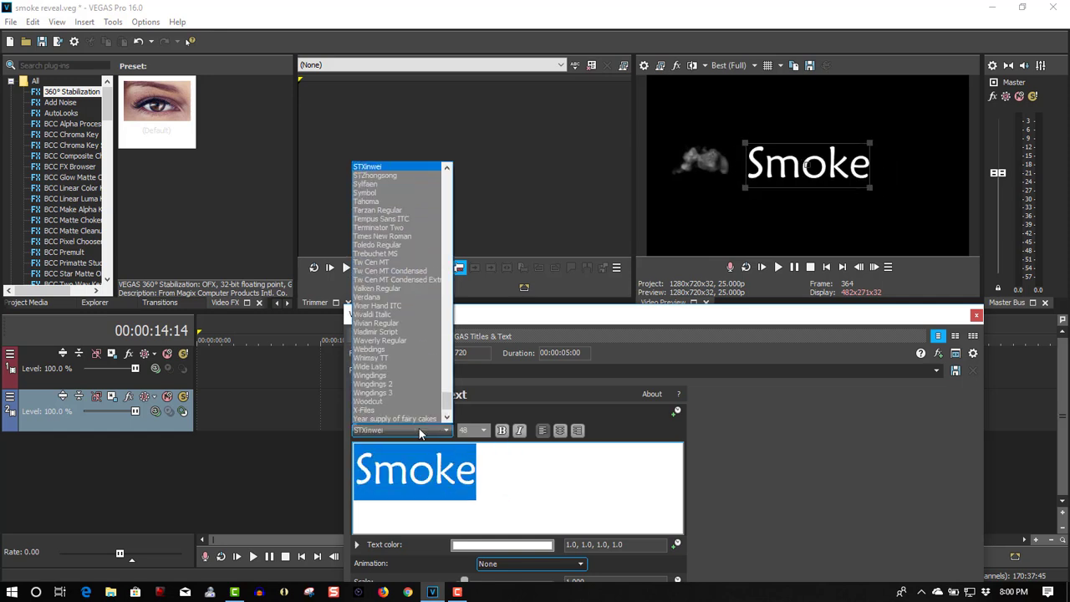
pyautogui.press('Up')
pyautogui.press('Up')
pyautogui.press('Up')
pyautogui.press('Up')
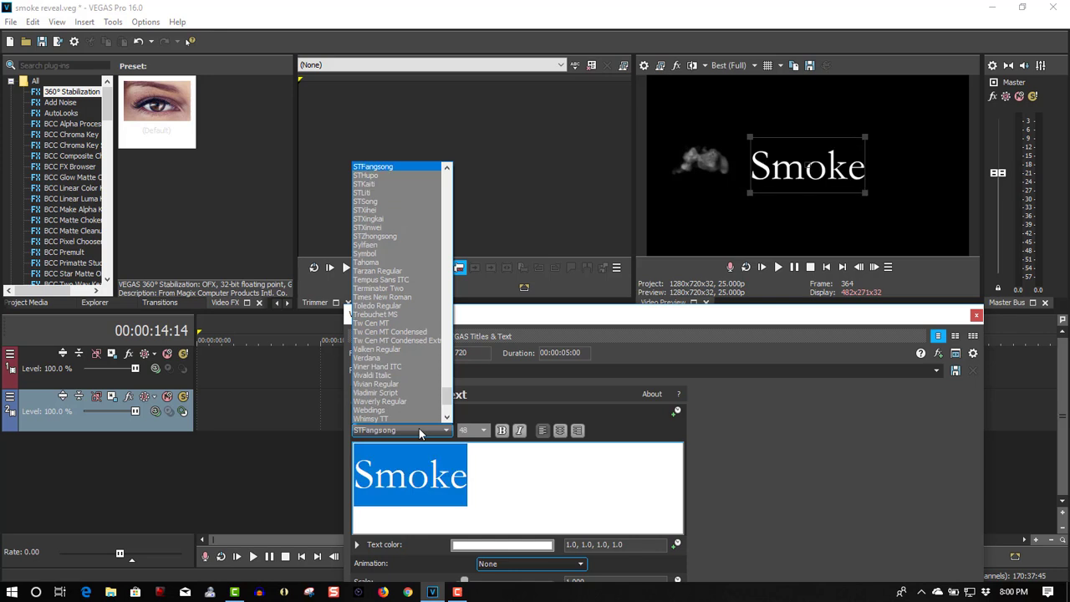
pyautogui.press('Up')
pyautogui.press('Up')
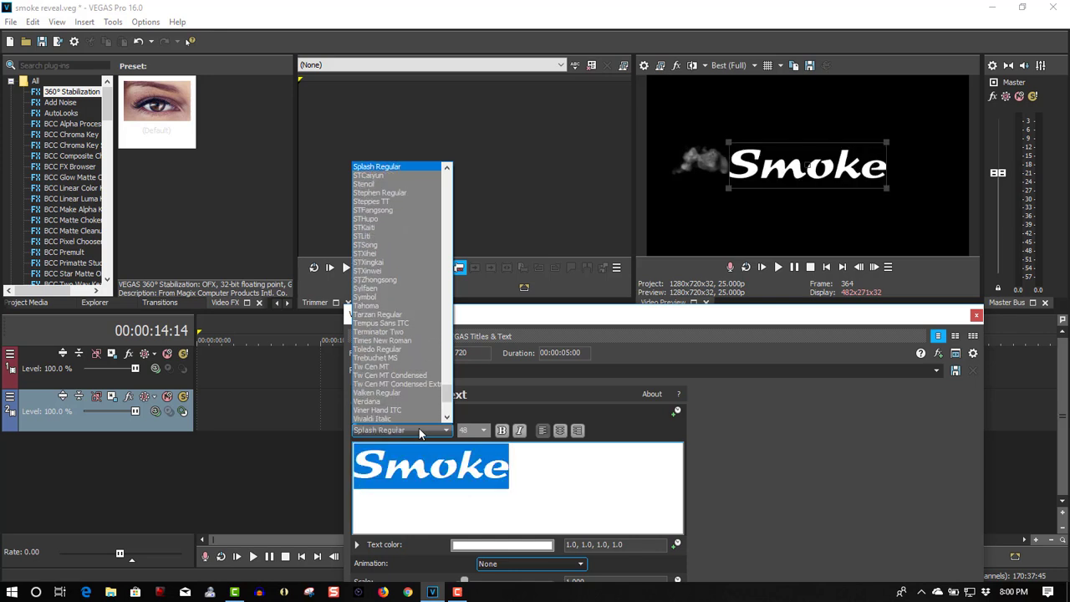
pyautogui.press('Return')
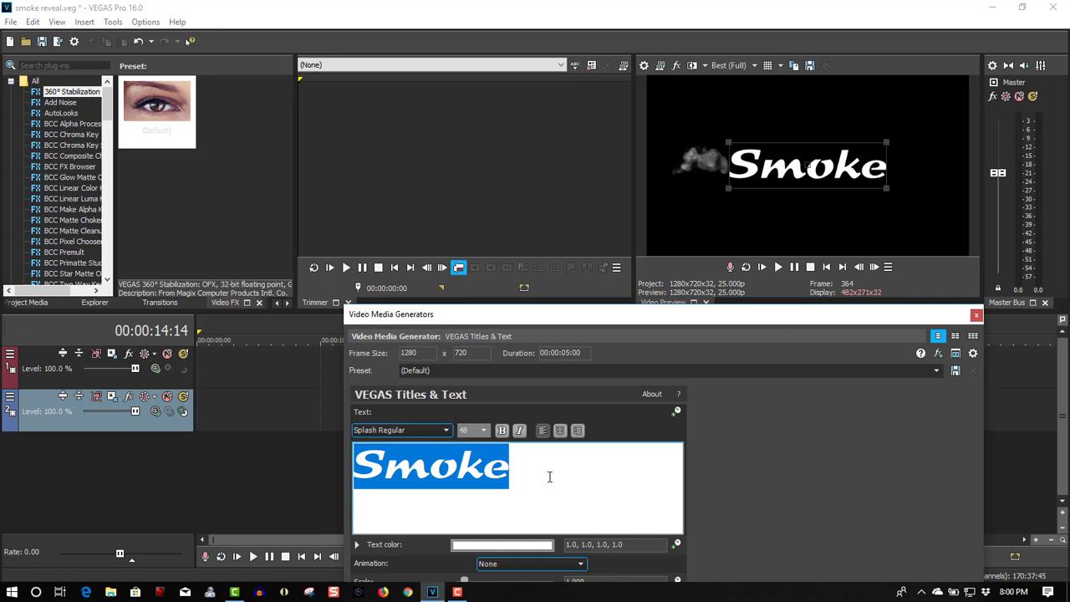
pyautogui.click(976, 315)
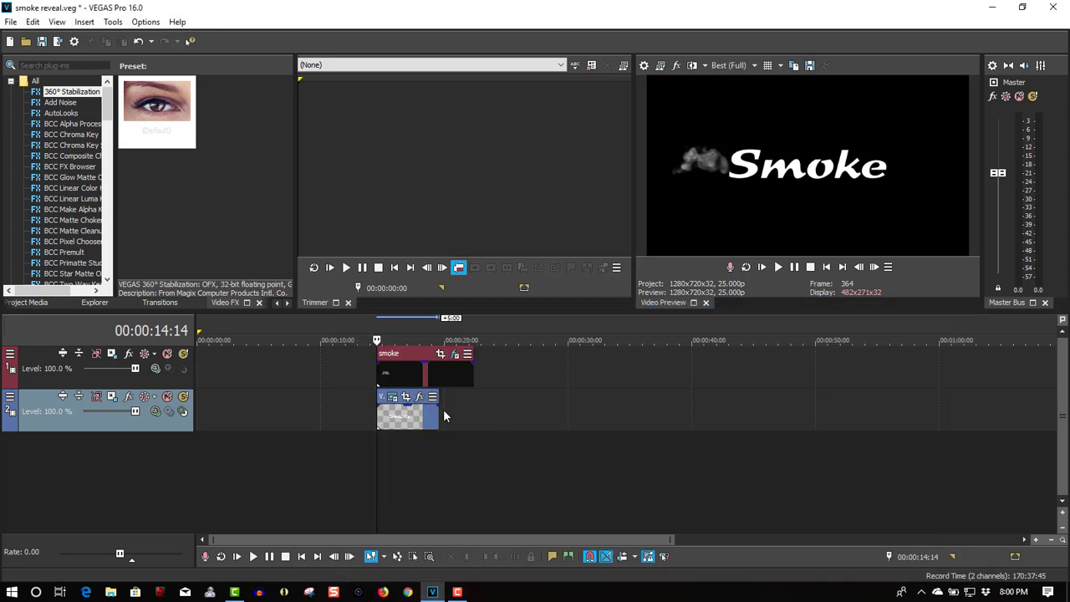
pyautogui.moveTo(438, 413); pyautogui.dragTo(473, 410)
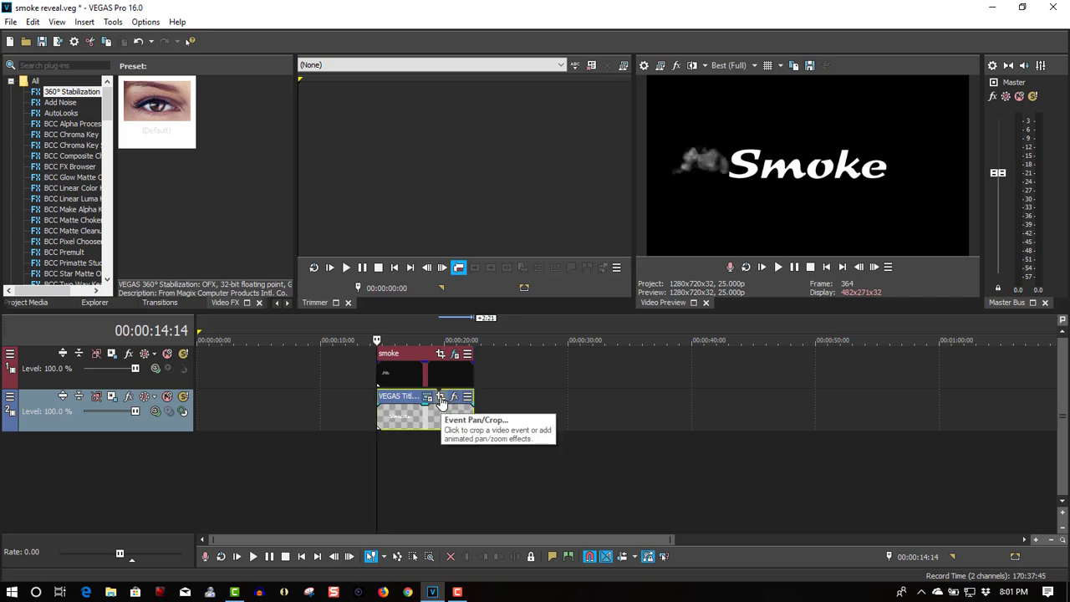
# Enable a Pan/Crop mask on the text event and draw a closed four-point shape left of Smoke.
pyautogui.click(442, 398)
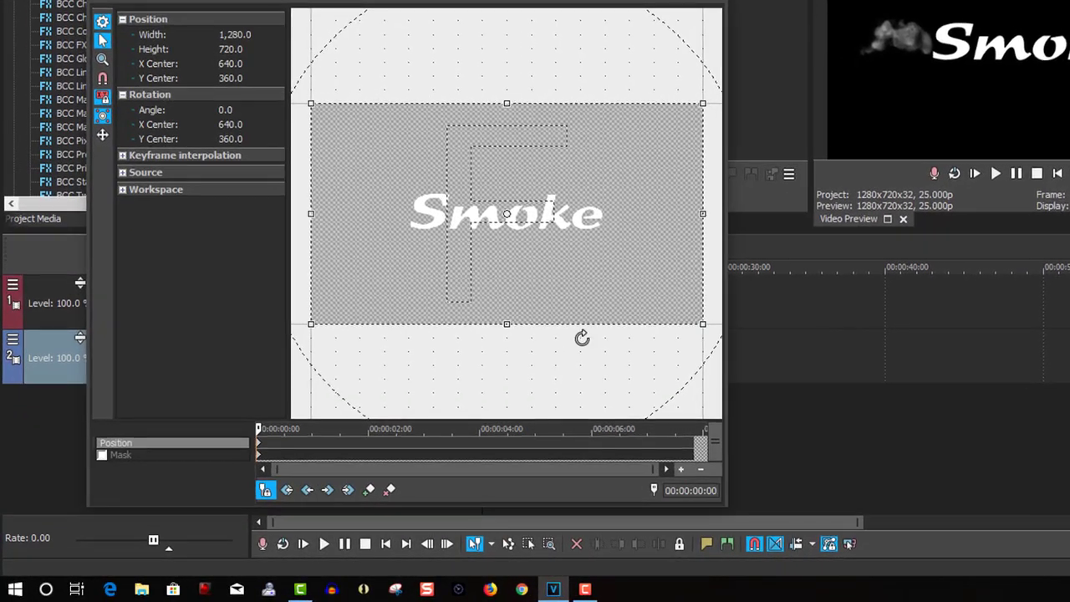
pyautogui.click(102, 455)
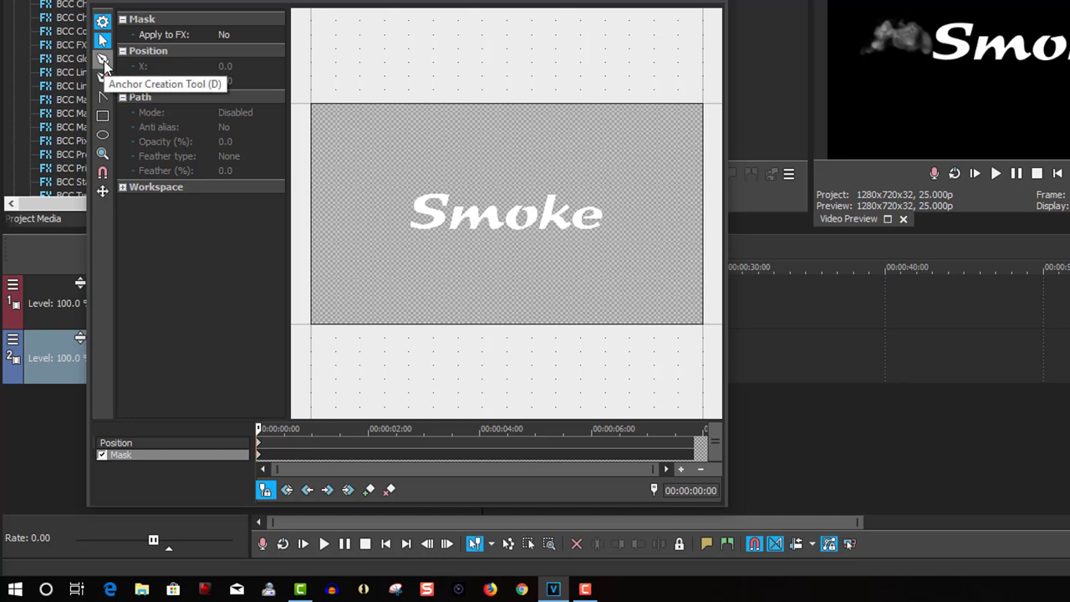
pyautogui.click(103, 60)
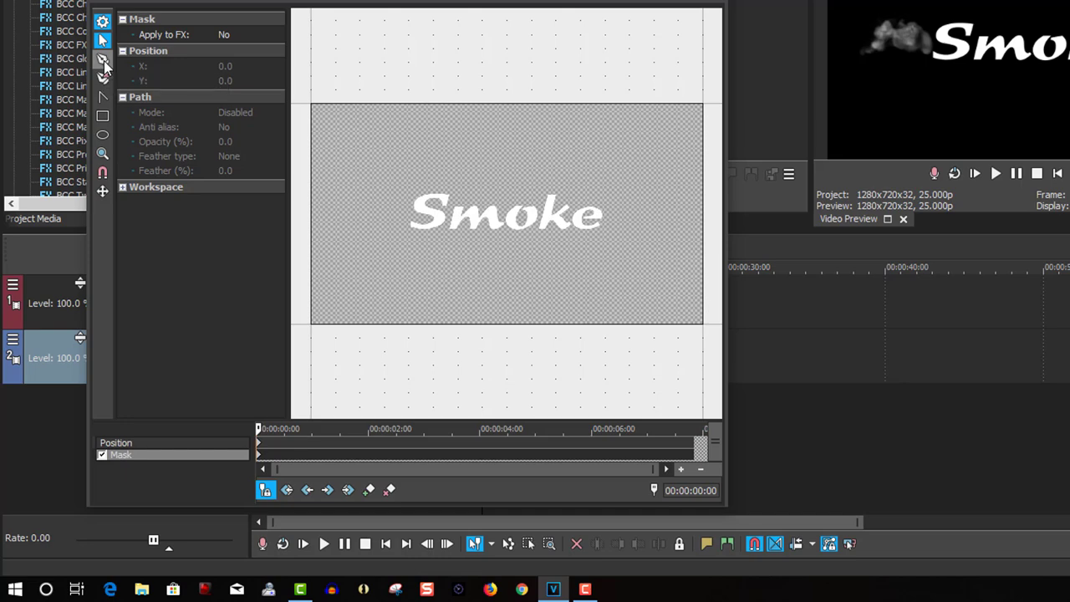
pyautogui.click(344, 175)
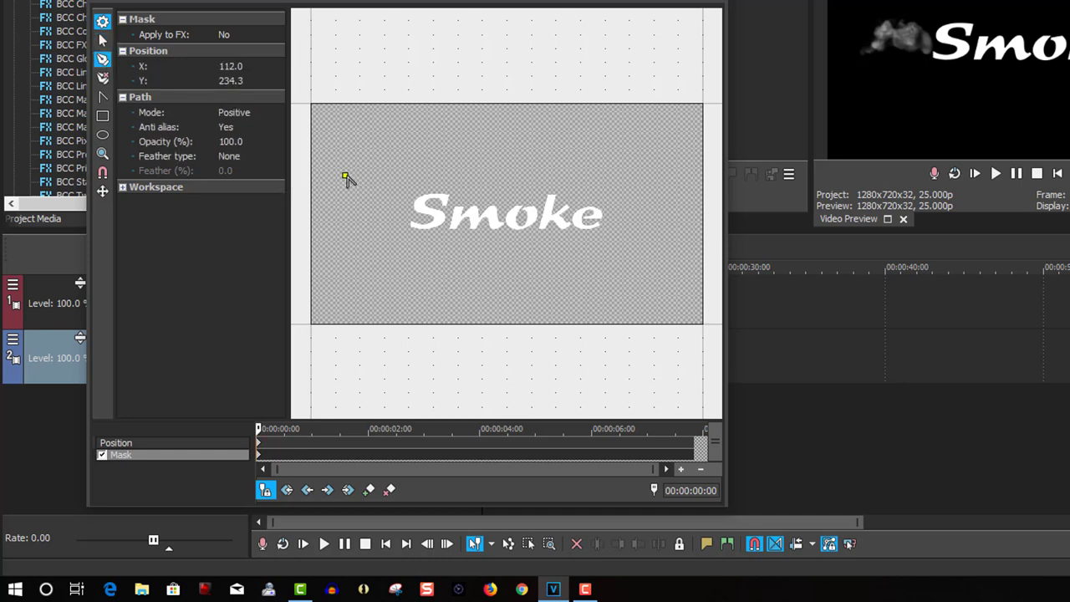
pyautogui.click(406, 174)
pyautogui.click(393, 254)
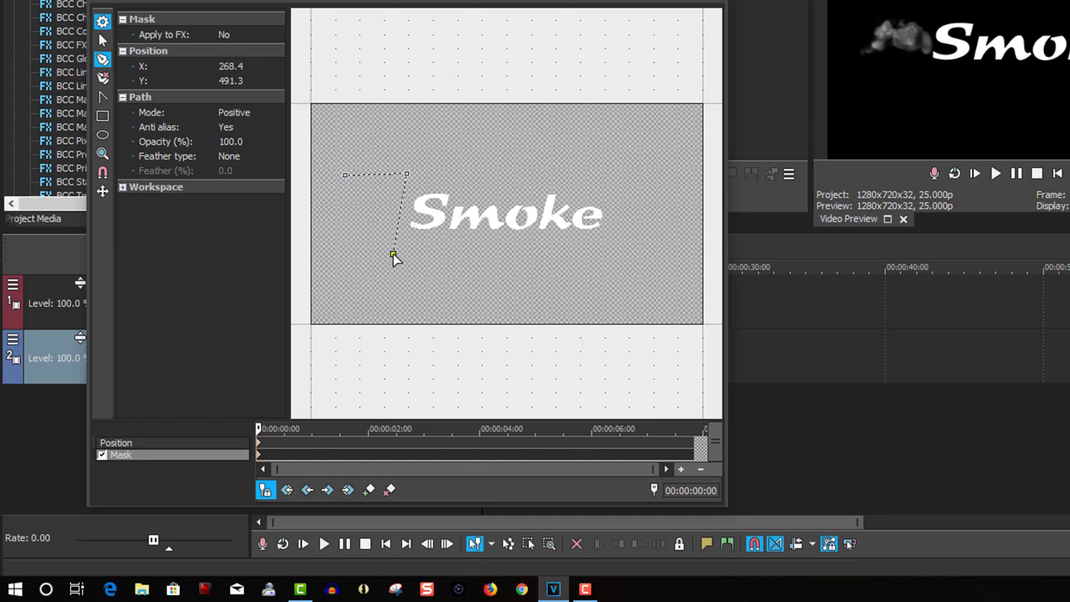
pyautogui.click(326, 254)
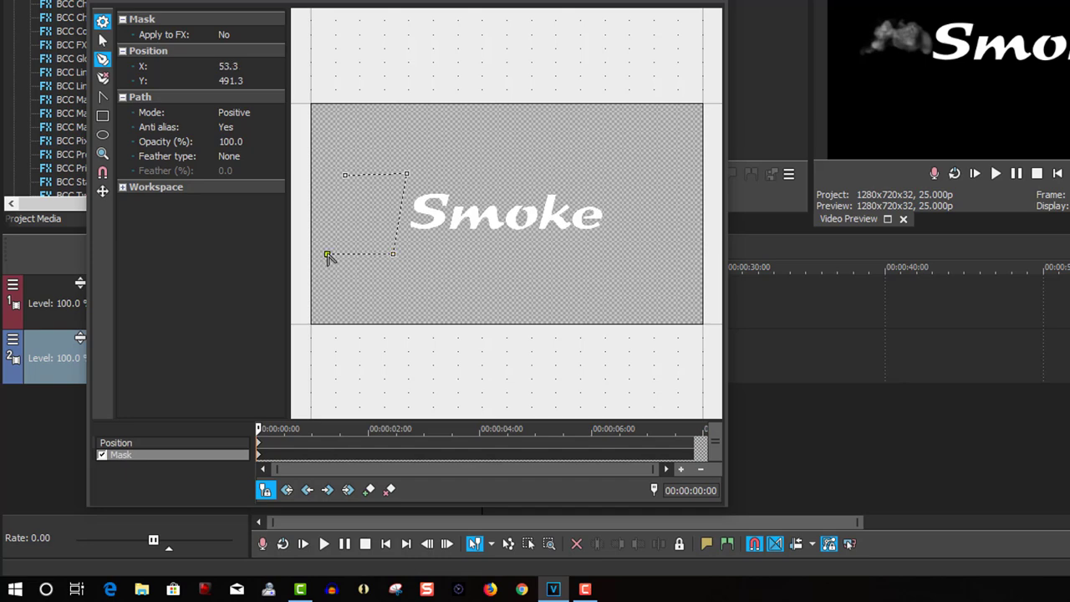
pyautogui.click(344, 176)
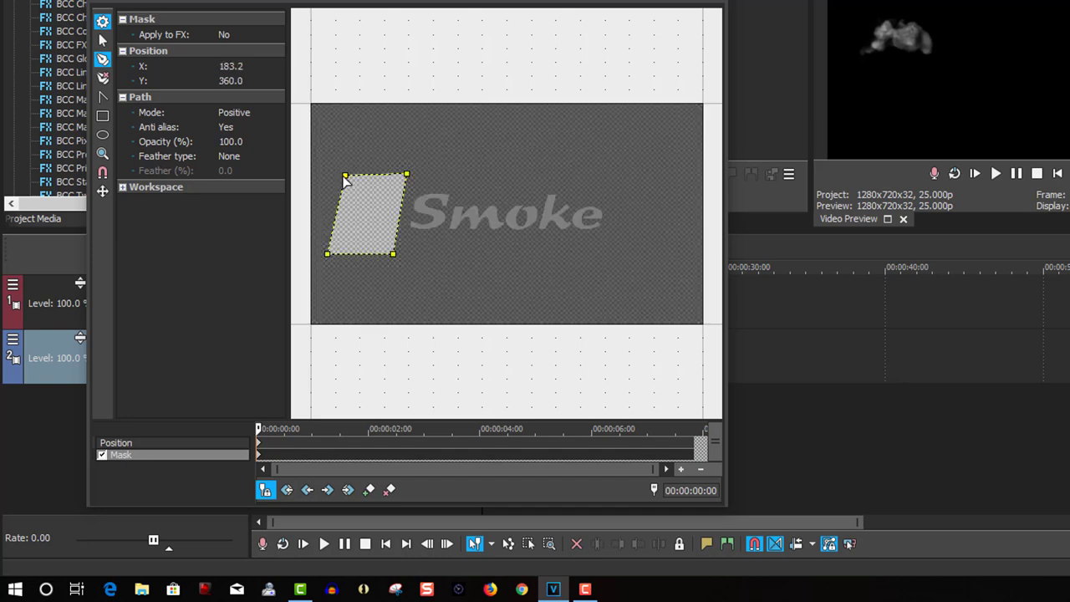
# Set the mask feather type to Both with a 5% feather.
pyautogui.click(247, 157)
pyautogui.click(247, 191)
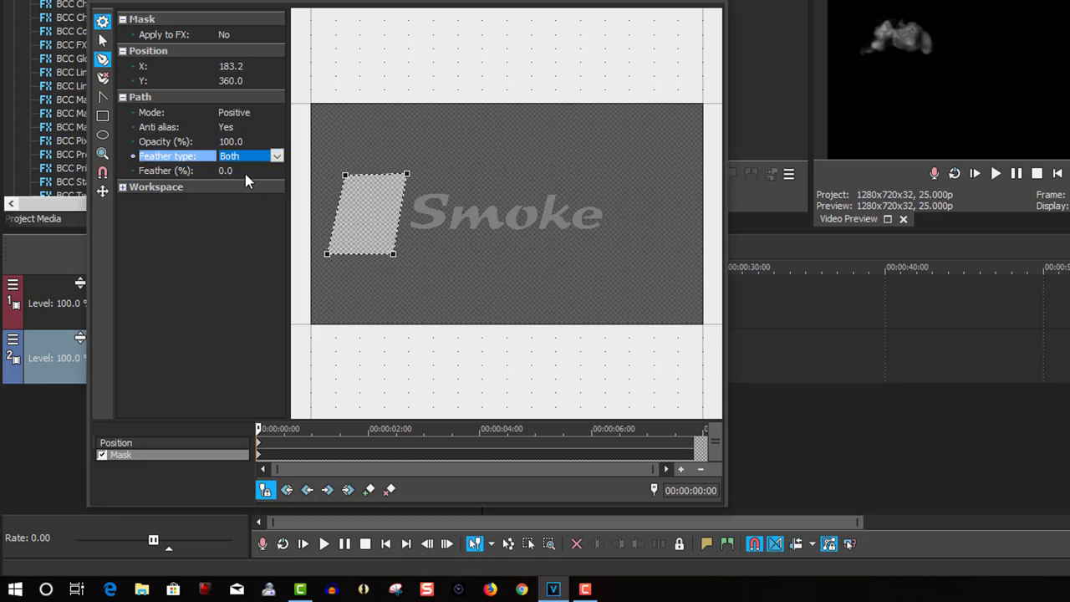
pyautogui.press('Tab')
pyautogui.write('5')
pyautogui.press('Return')
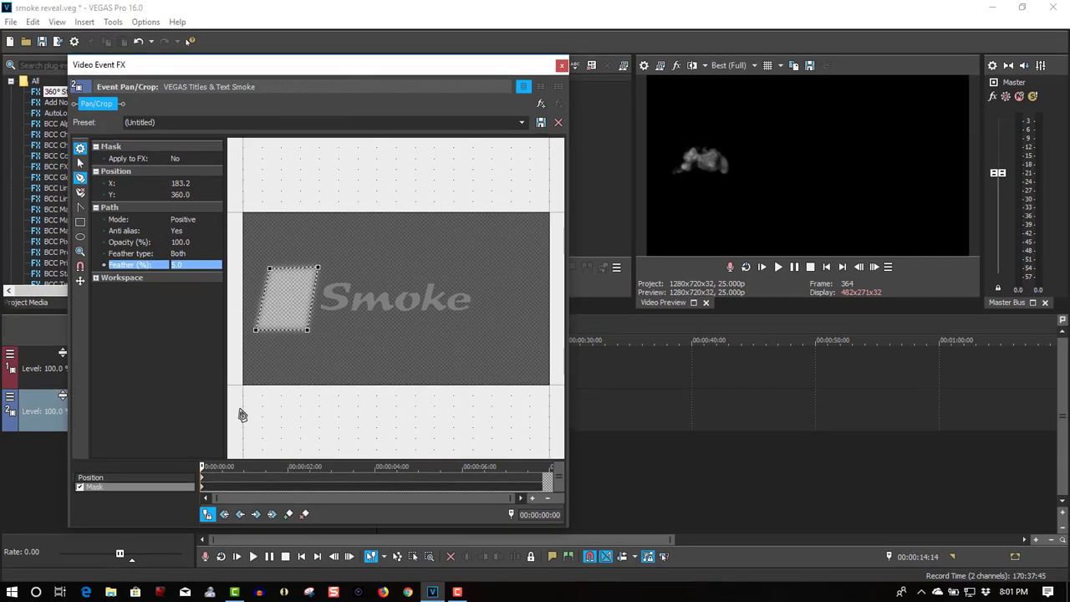
# Keyframe the mask widening rightward at 00:13, 00:24 and 01:12 to uncover the first letters.
pyautogui.click(80, 162)
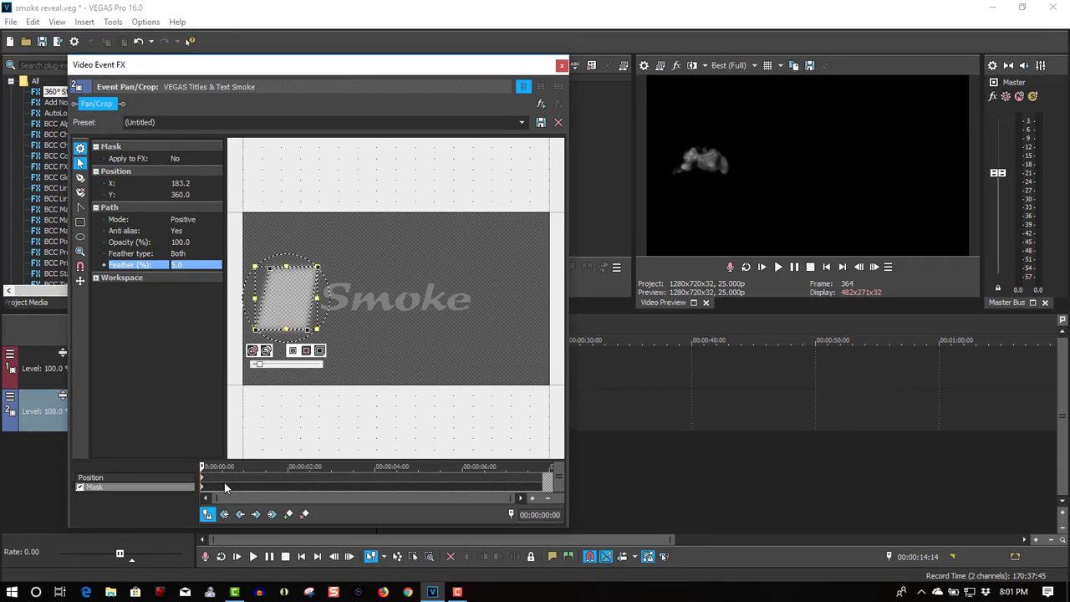
pyautogui.click(223, 493)
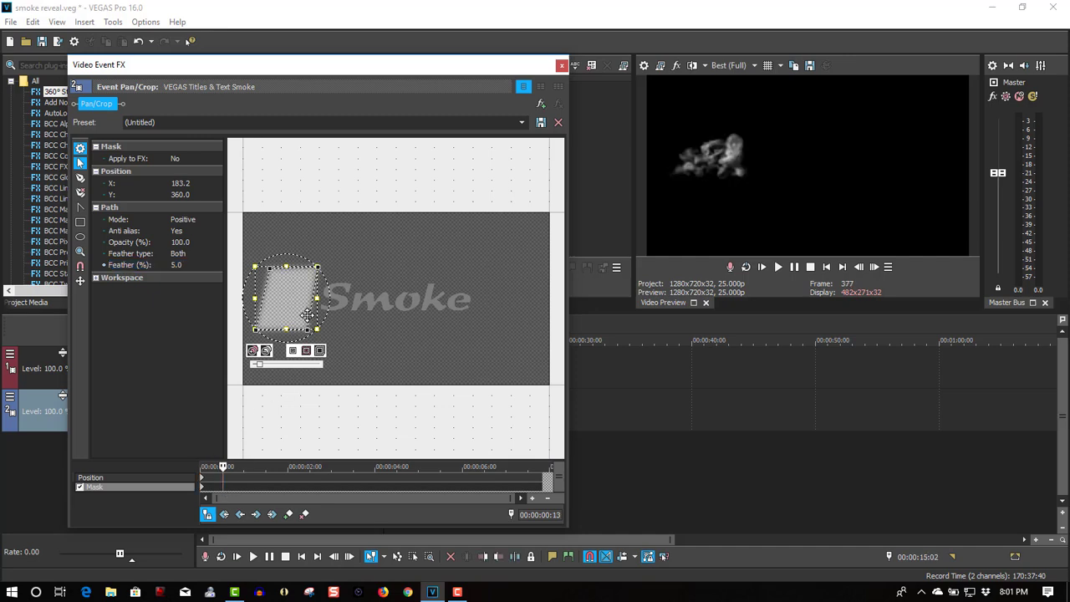
pyautogui.moveTo(316, 297); pyautogui.dragTo(357, 303)
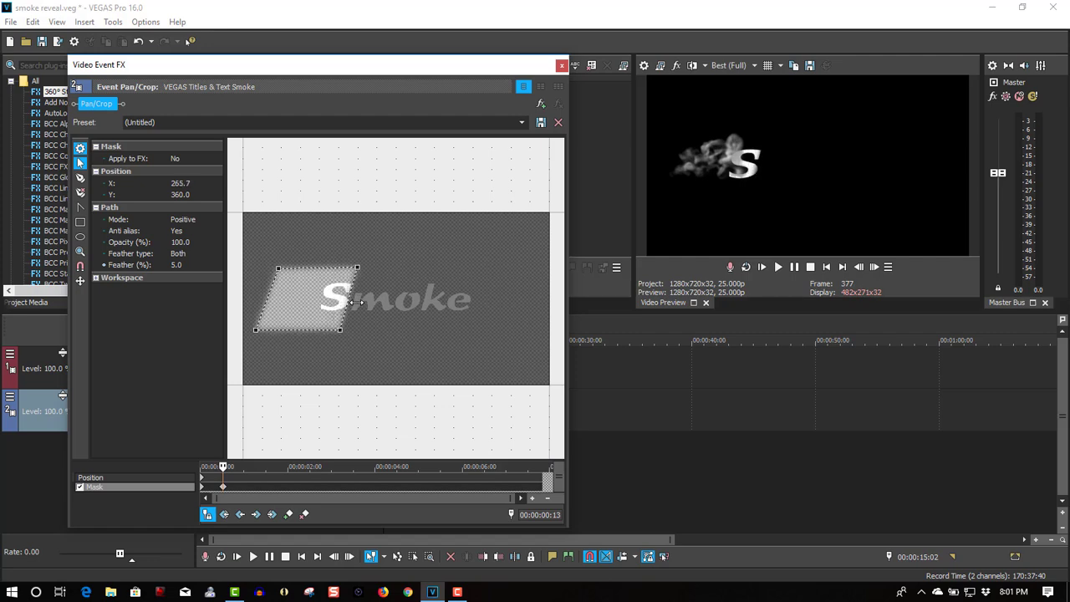
pyautogui.doubleClick(356, 302)
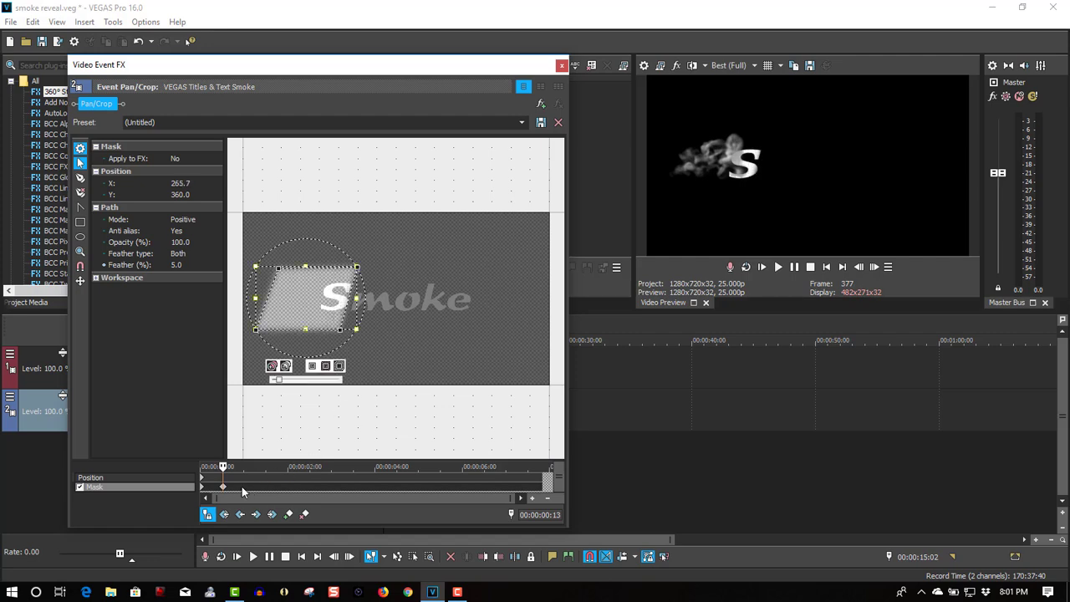
pyautogui.click(242, 491)
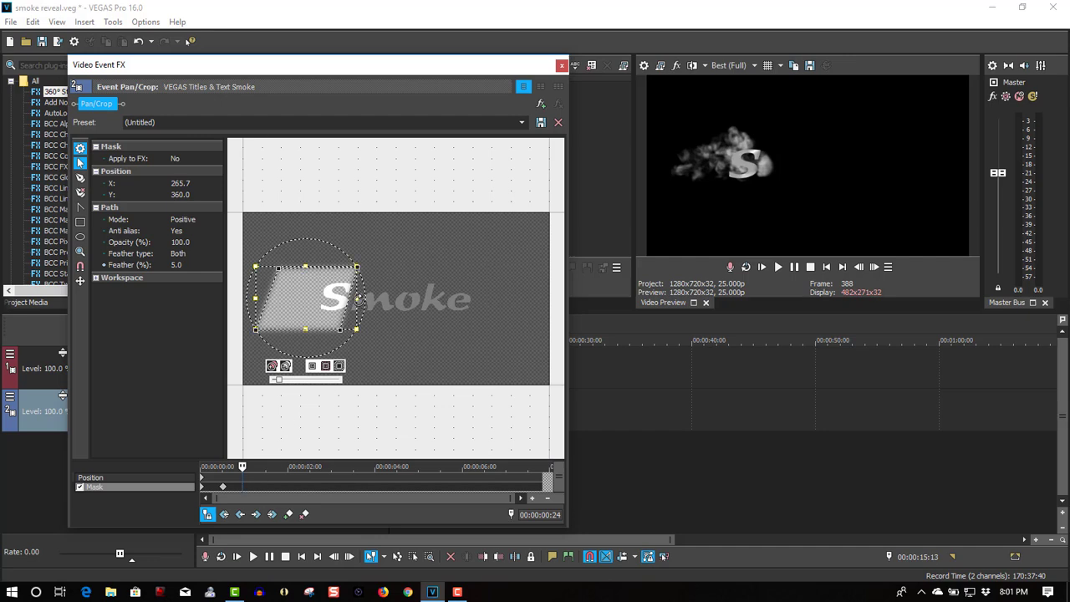
pyautogui.moveTo(357, 299); pyautogui.dragTo(389, 301)
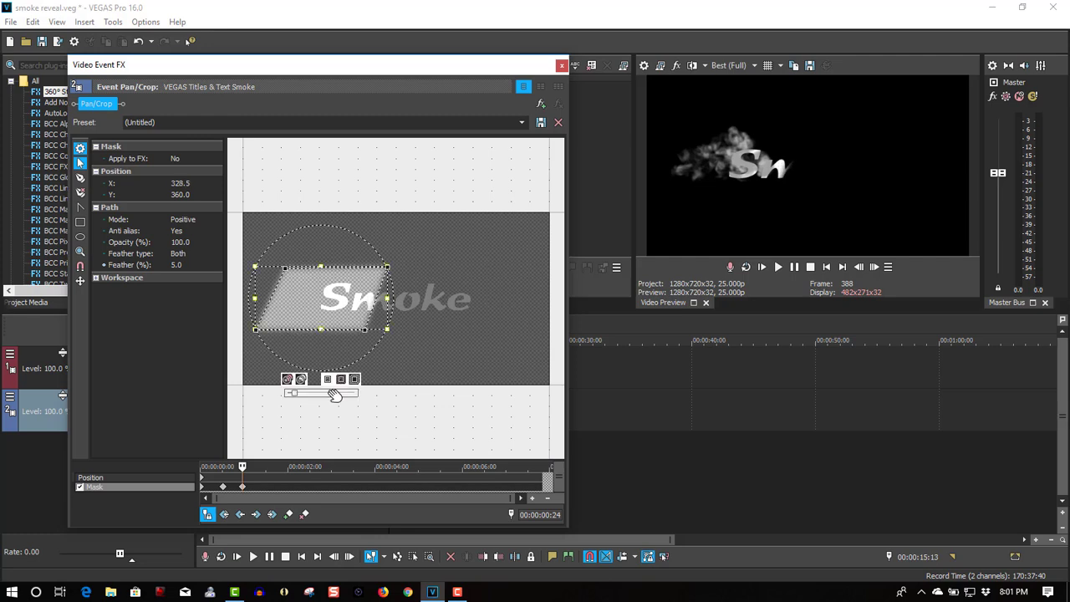
pyautogui.click(266, 490)
pyautogui.moveTo(387, 298); pyautogui.dragTo(412, 298)
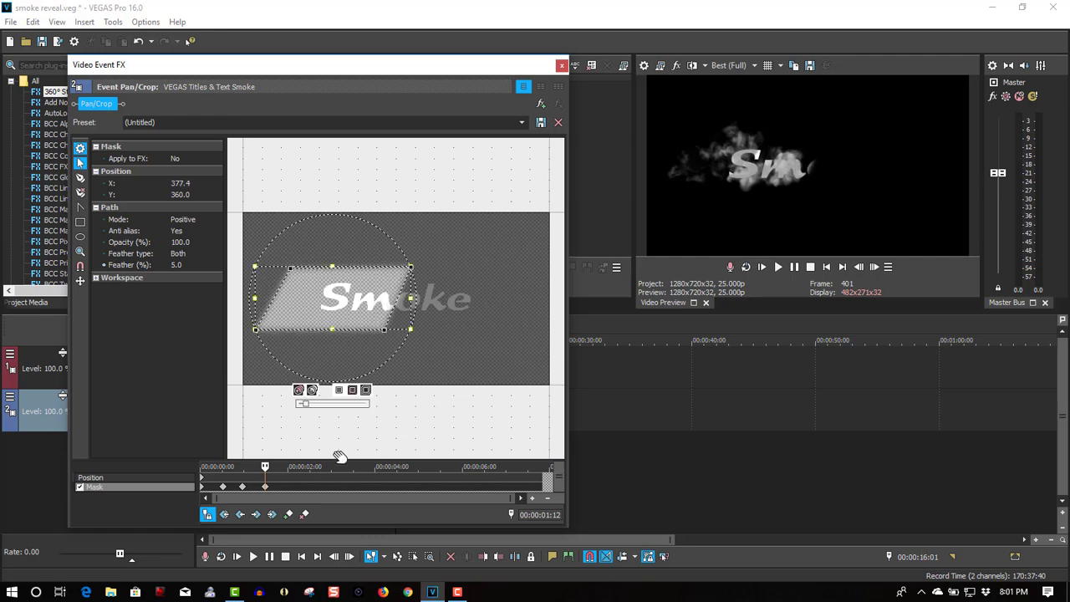
# Add mask keyframes at 02:00, 02:12 and 03:00 extending over the whole word, then close Pan/Crop.
pyautogui.click(288, 487)
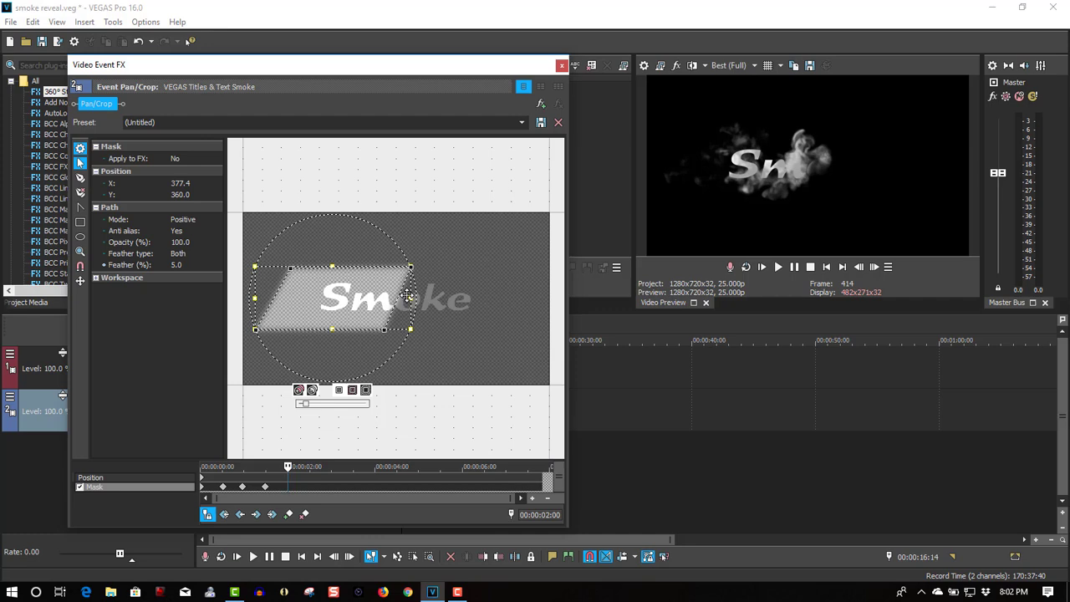
pyautogui.moveTo(410, 298); pyautogui.dragTo(440, 300)
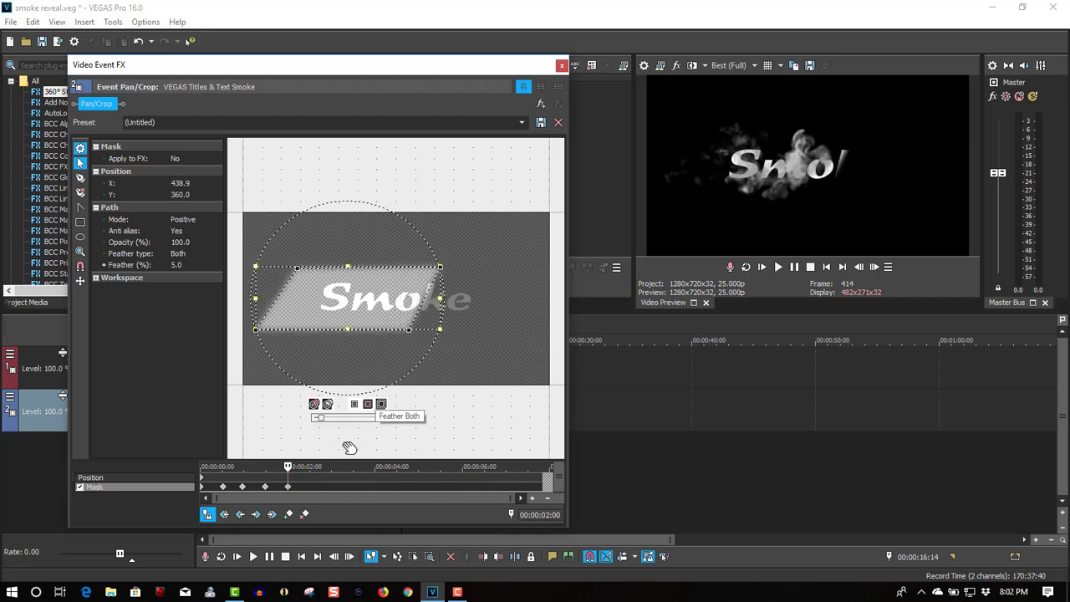
pyautogui.click(309, 487)
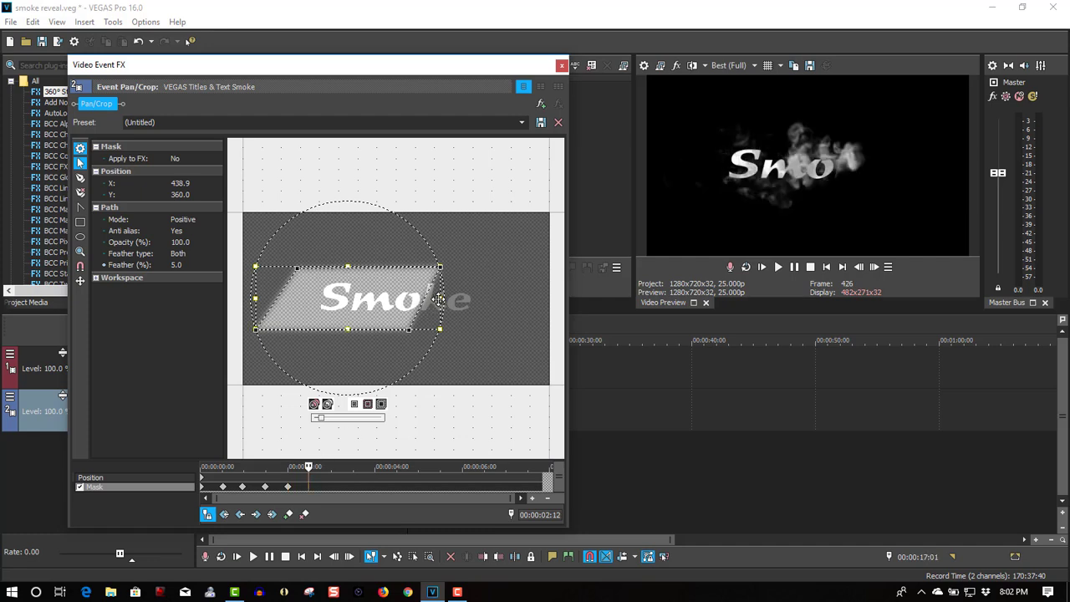
pyautogui.moveTo(439, 299); pyautogui.dragTo(465, 299)
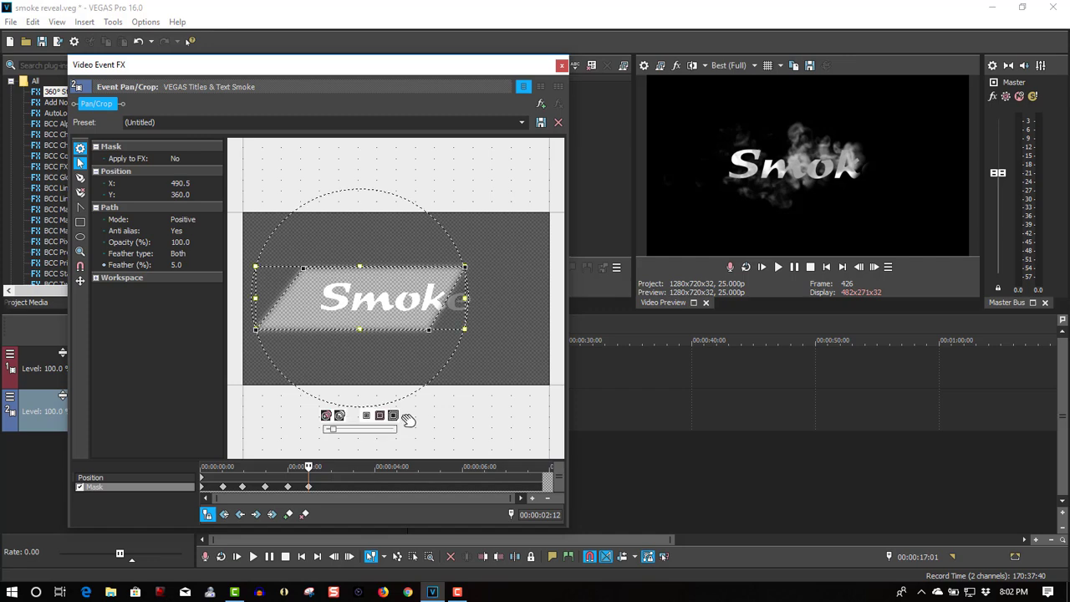
pyautogui.click(332, 487)
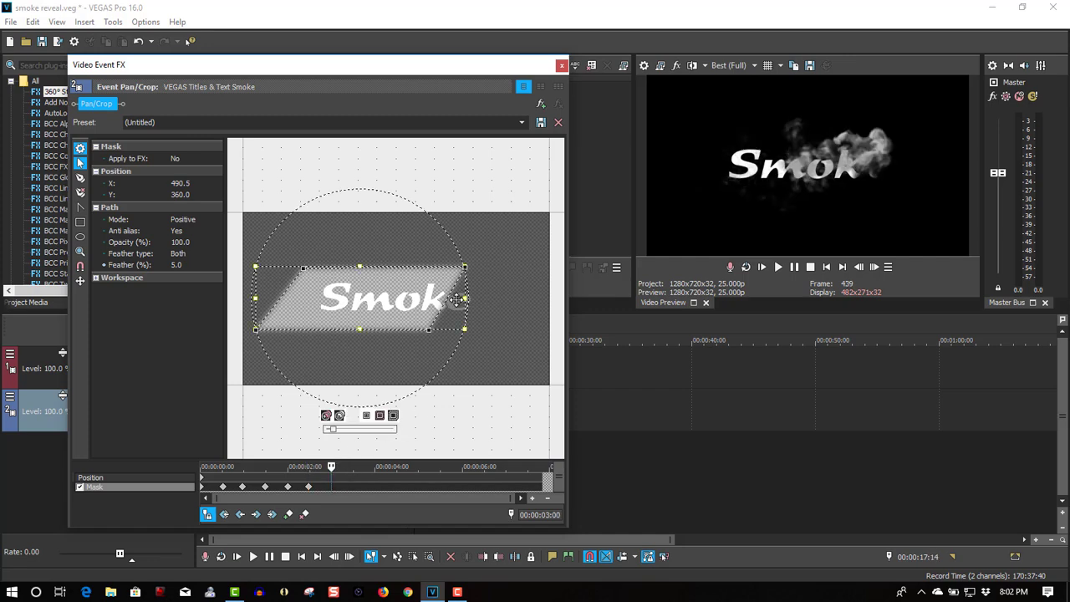
pyautogui.moveTo(465, 299); pyautogui.dragTo(510, 299)
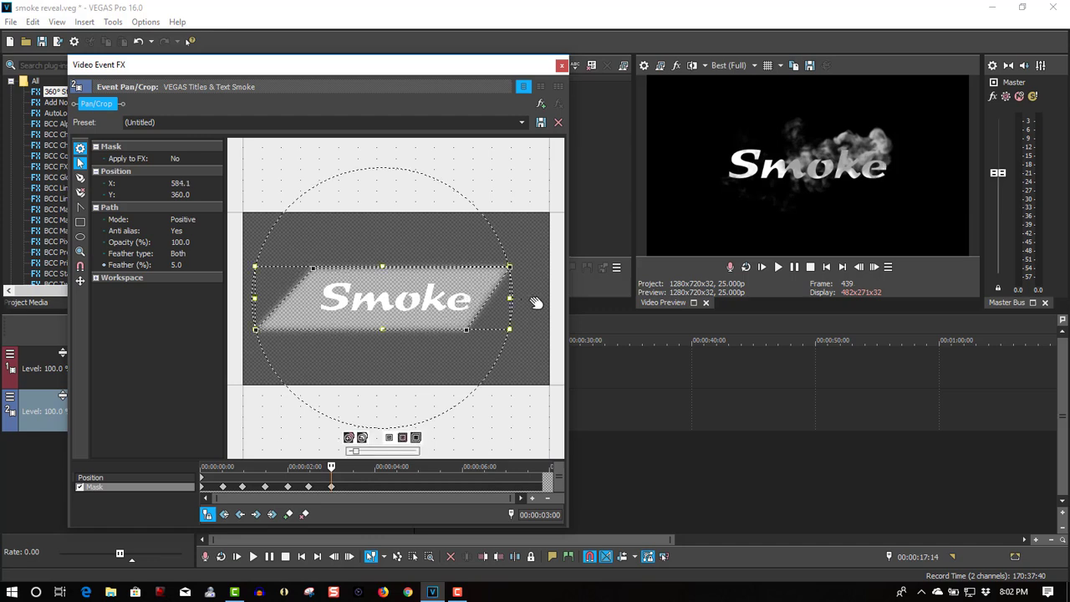
pyautogui.click(562, 65)
# Play back the reveal, then shift the smoke clip about 14 frames earlier.
pyautogui.click(382, 442)
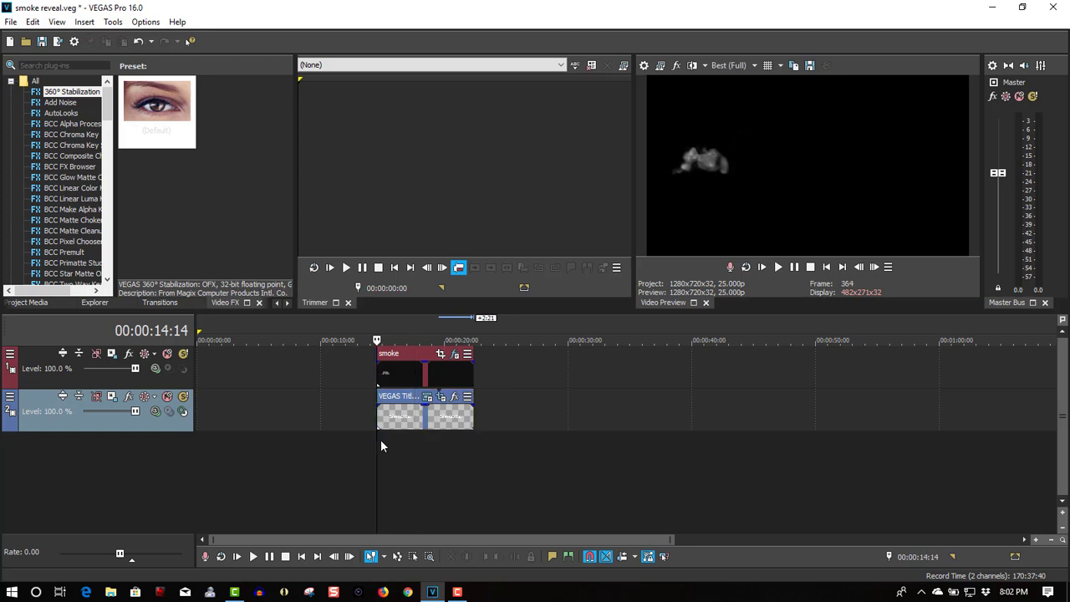
pyautogui.click(778, 268)
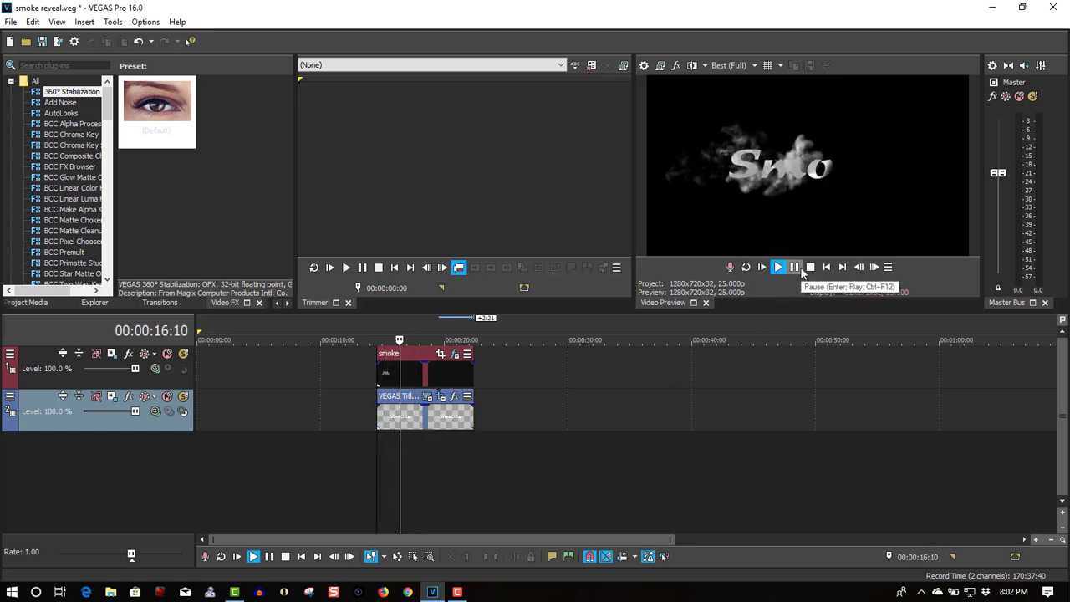
pyautogui.click(794, 267)
pyautogui.click(455, 371)
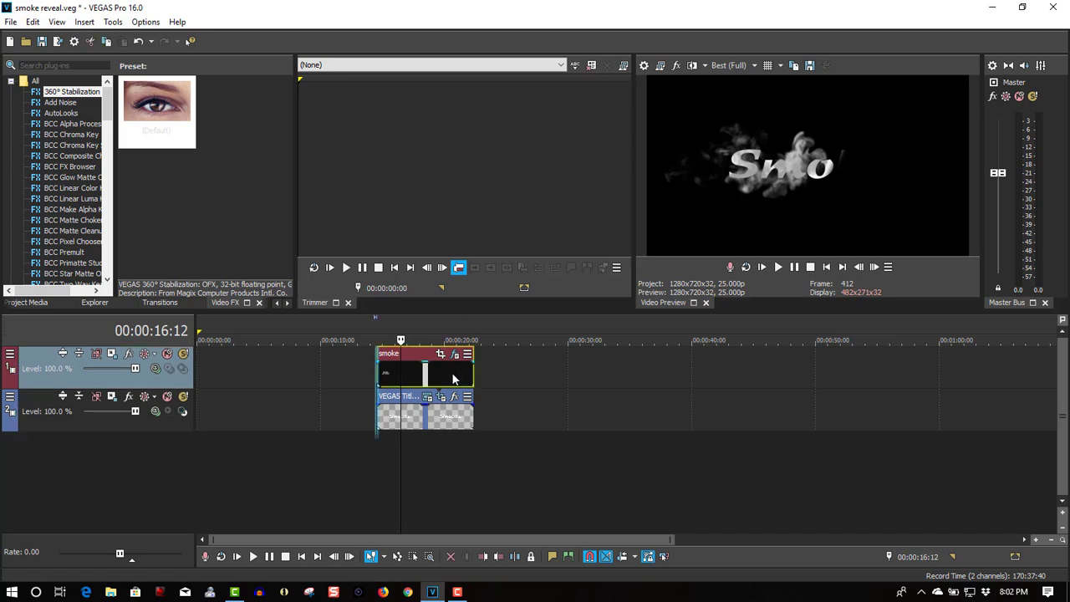
pyautogui.moveTo(451, 372); pyautogui.dragTo(445, 372)
# Replay the reveal from 14:00 to check the smoke and title line up.
pyautogui.click(368, 441)
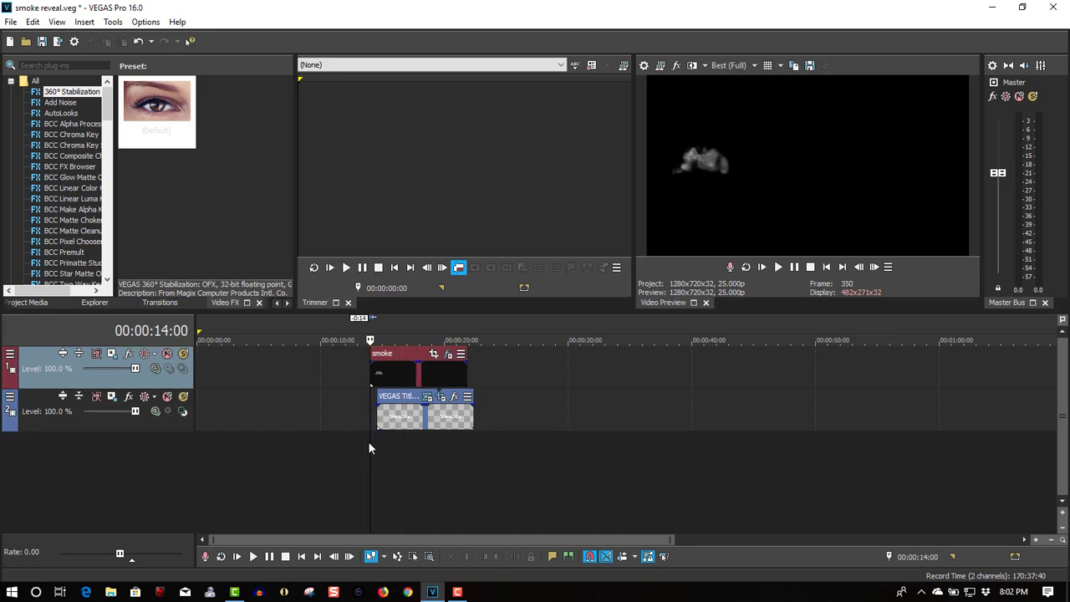
pyautogui.click(778, 267)
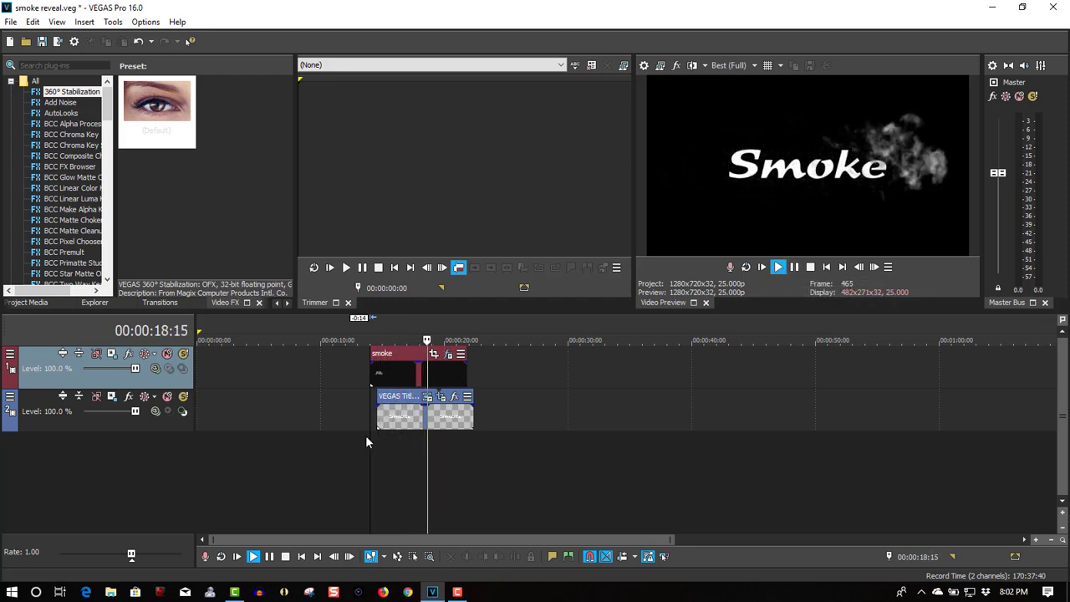
pyautogui.click(370, 332)
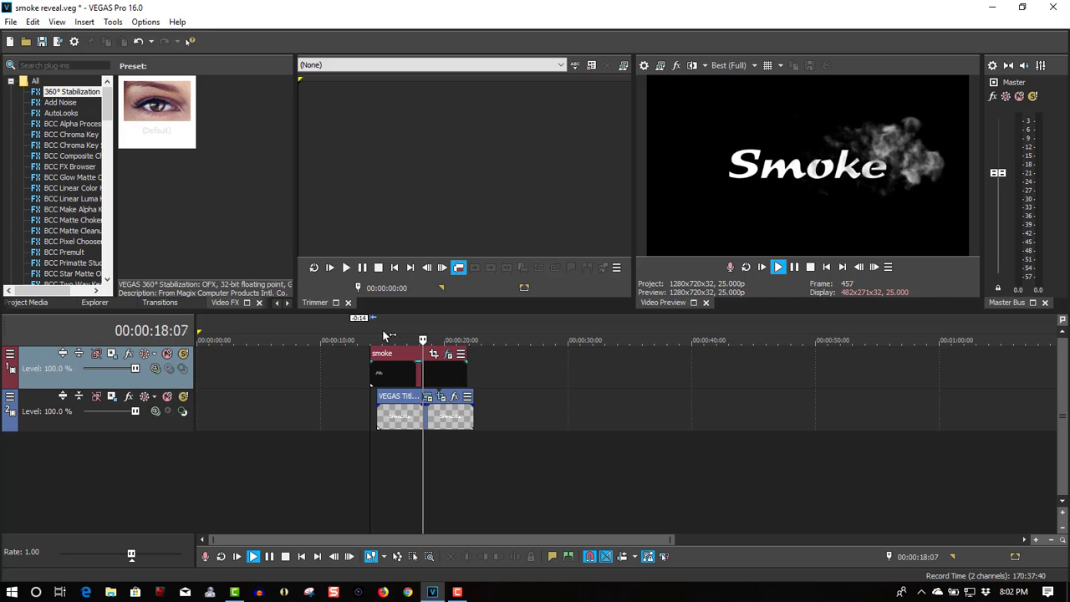
pyautogui.click(382, 328)
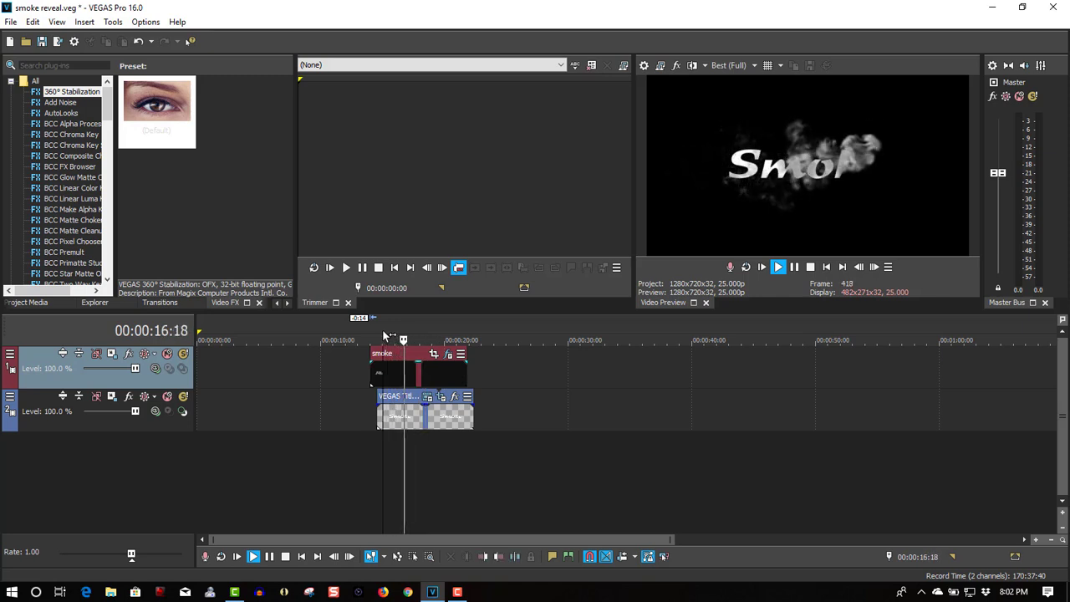
pyautogui.click(794, 267)
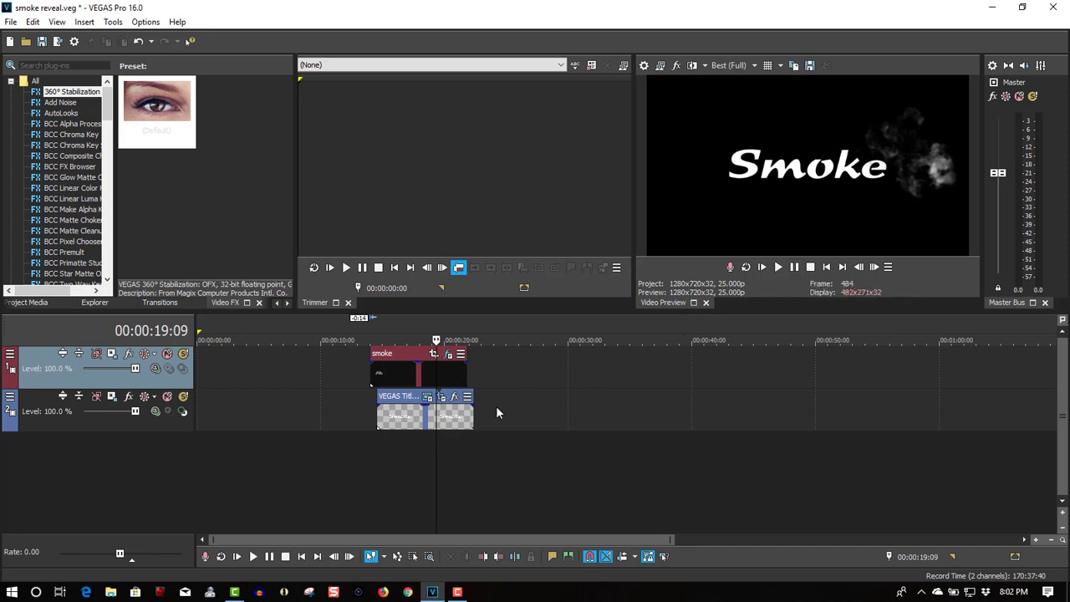